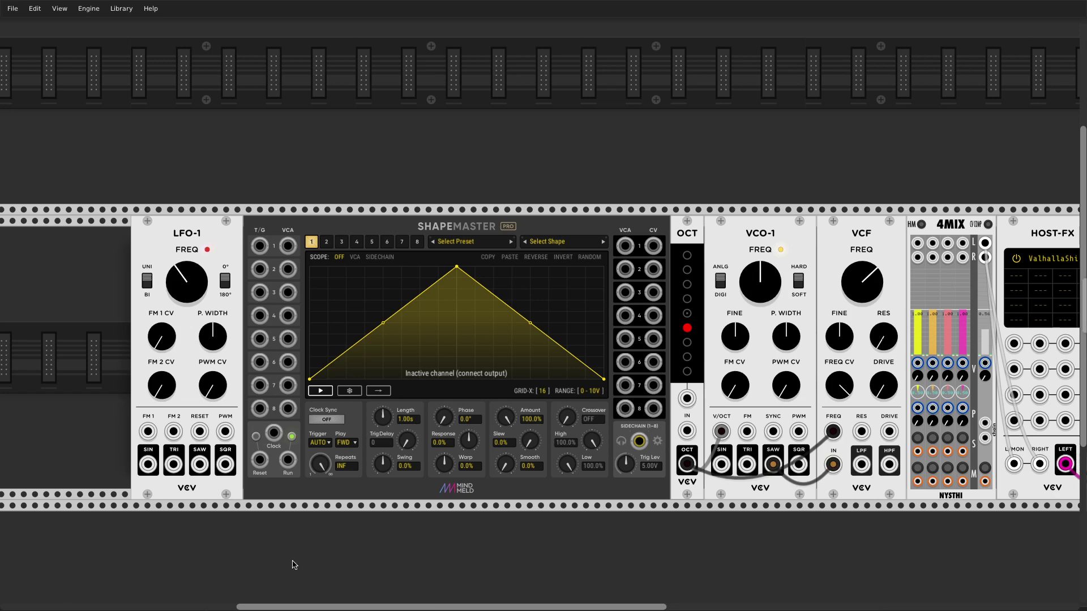
{"action": "scroll", "coordinate": [293, 565], "scroll_direction": "up", "scroll_amount": 1}
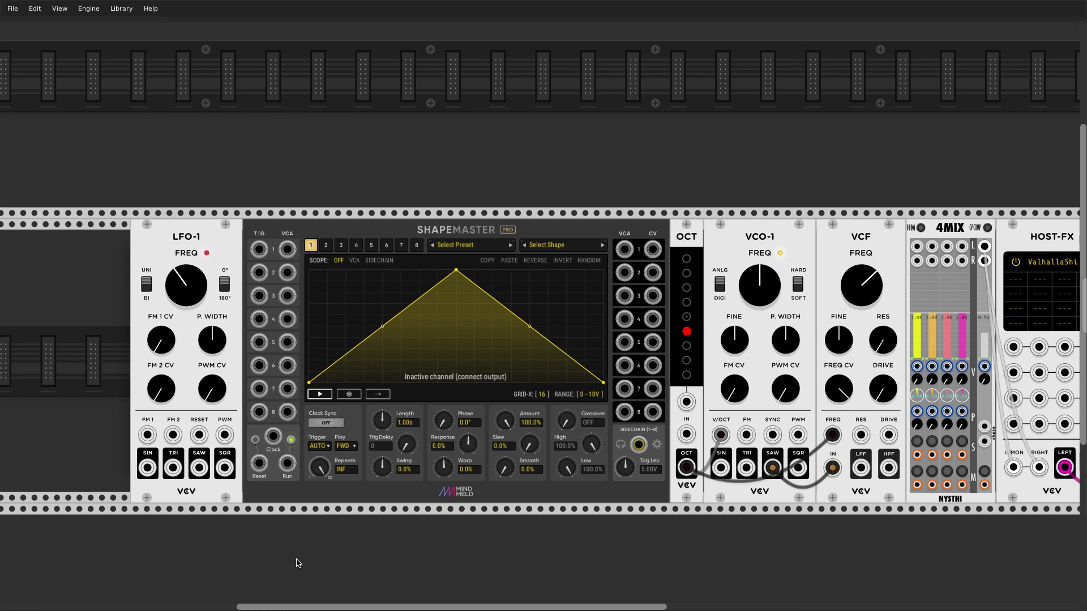
{"action": "scroll", "coordinate": [298, 563], "scroll_direction": "right", "scroll_amount": 2}
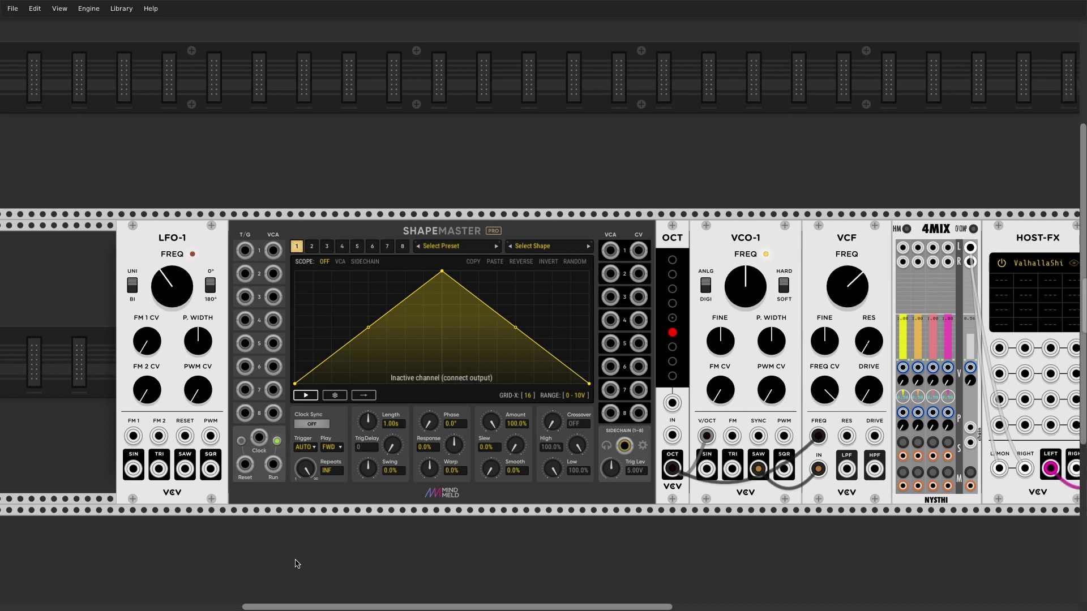
{"action": "scroll", "coordinate": [295, 564], "scroll_direction": "right", "scroll_amount": 2}
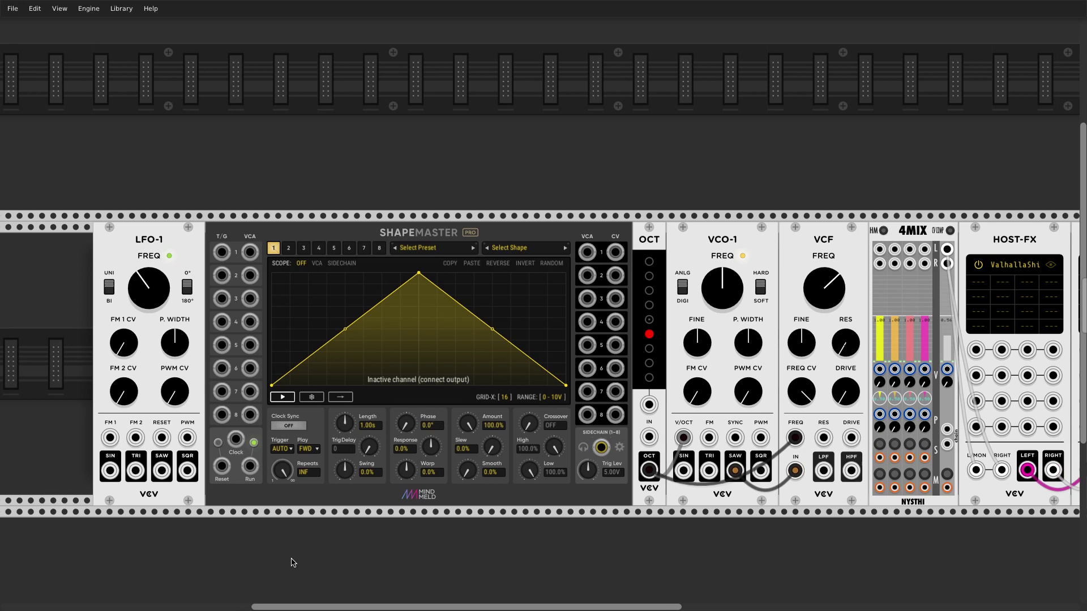
{"action": "scroll", "coordinate": [295, 563], "scroll_direction": "right", "scroll_amount": 2}
{"action": "scroll", "coordinate": [289, 552], "scroll_direction": "left", "scroll_amount": 3}
{"action": "scroll", "coordinate": [290, 547], "scroll_direction": "down", "scroll_amount": 1}
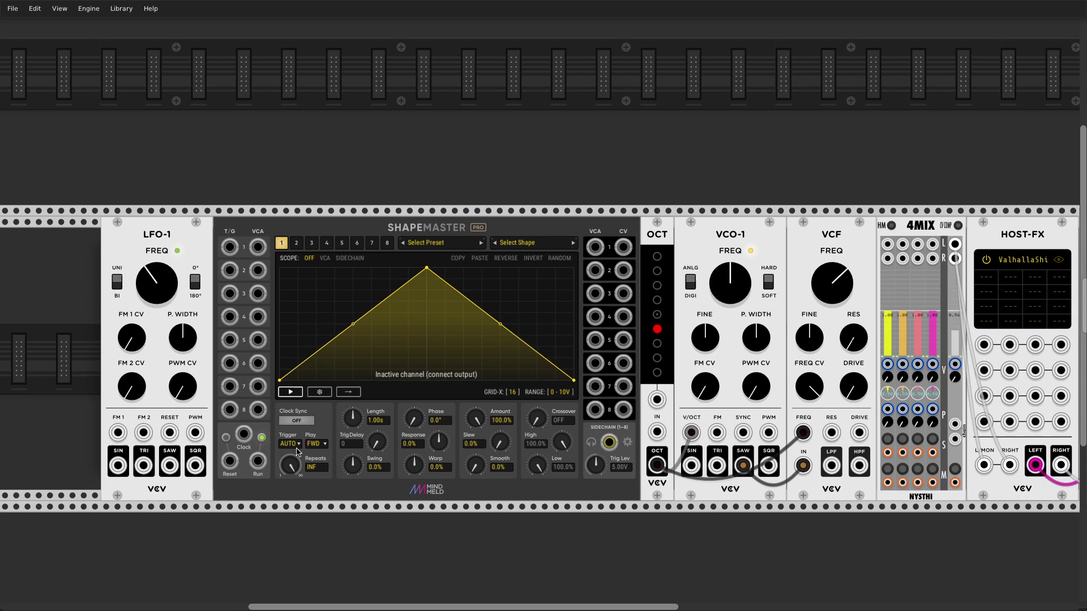
{"action": "scroll", "coordinate": [286, 444], "scroll_direction": "left", "scroll_amount": 1}
{"action": "scroll", "coordinate": [285, 444], "scroll_direction": "up", "scroll_amount": 4}
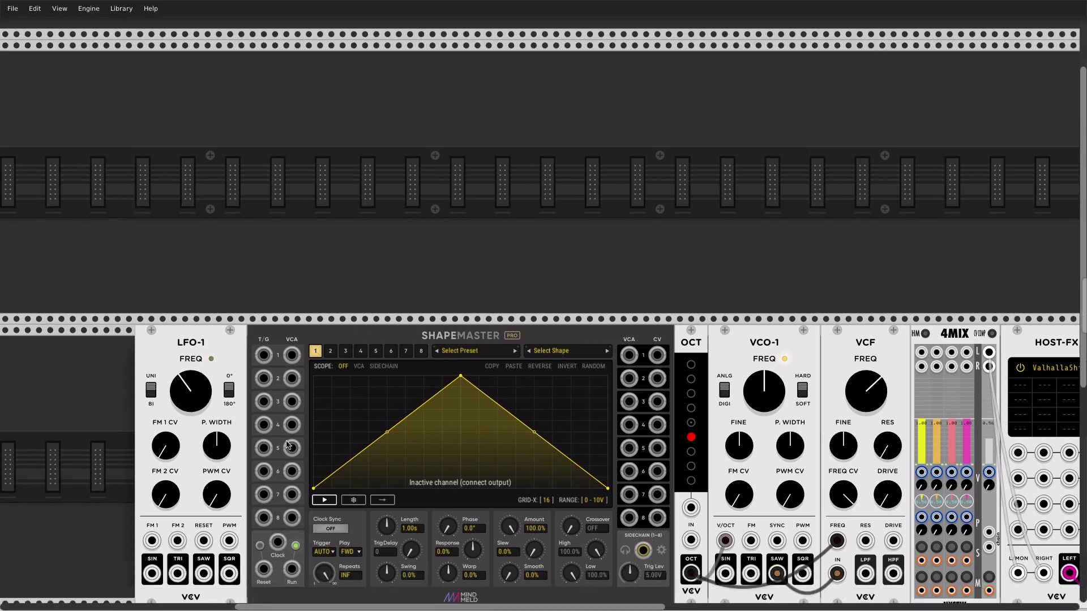
Set ShapeMaster channel 1's trigger mode to CV and its output range to 0 - 1V
{"action": "scroll", "coordinate": [331, 511], "scroll_direction": "down", "scroll_amount": 4}
{"action": "scroll", "coordinate": [332, 523], "scroll_direction": "up", "scroll_amount": 4}
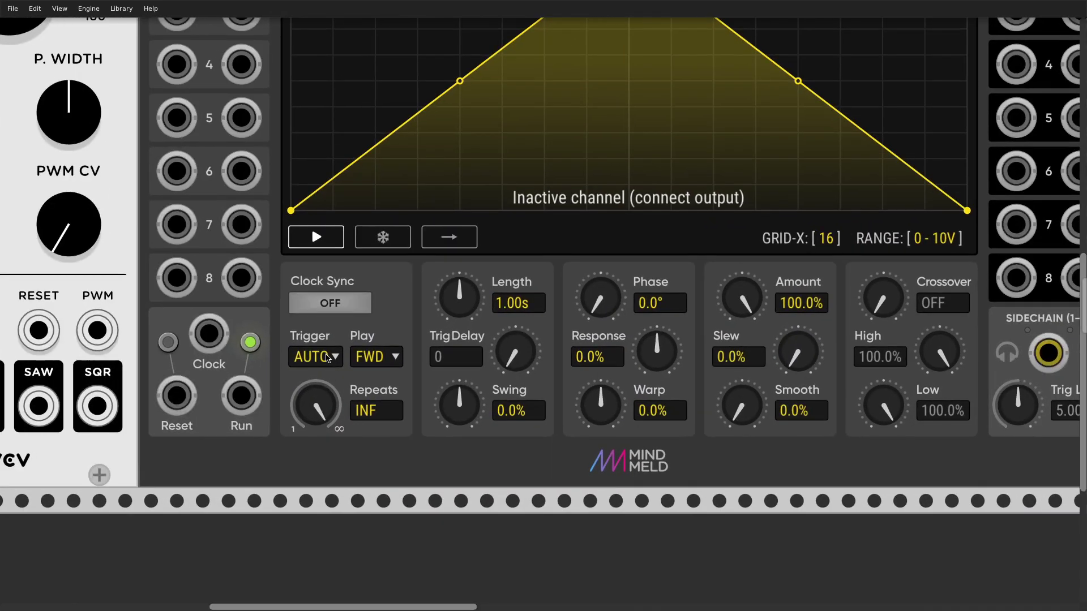
{"action": "left_click", "coordinate": [324, 448]}
{"action": "left_click", "coordinate": [372, 409]}
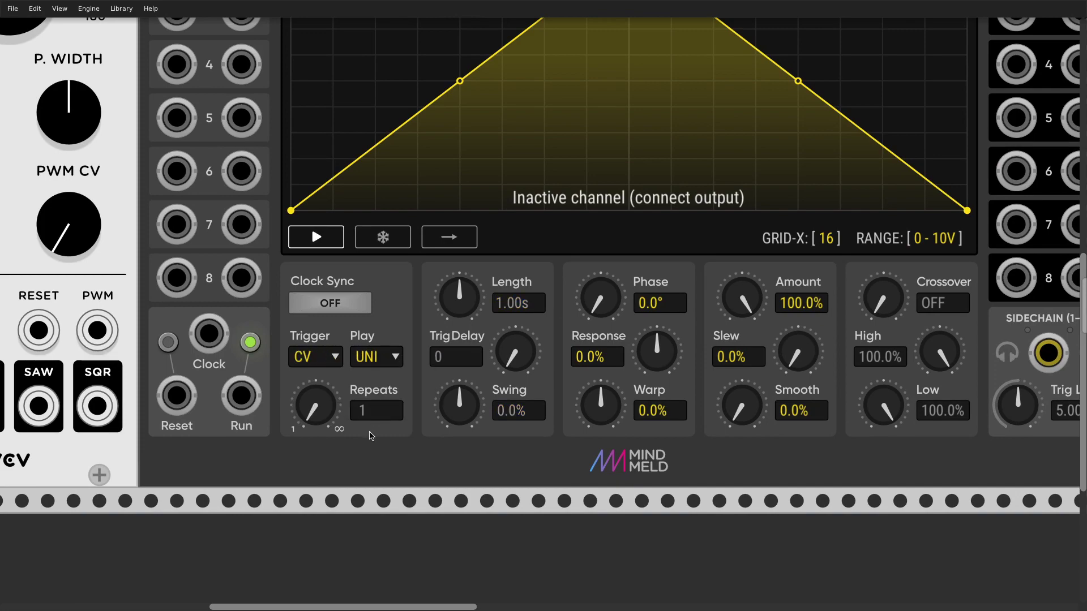
{"action": "scroll", "coordinate": [371, 435], "scroll_direction": "down", "scroll_amount": 5}
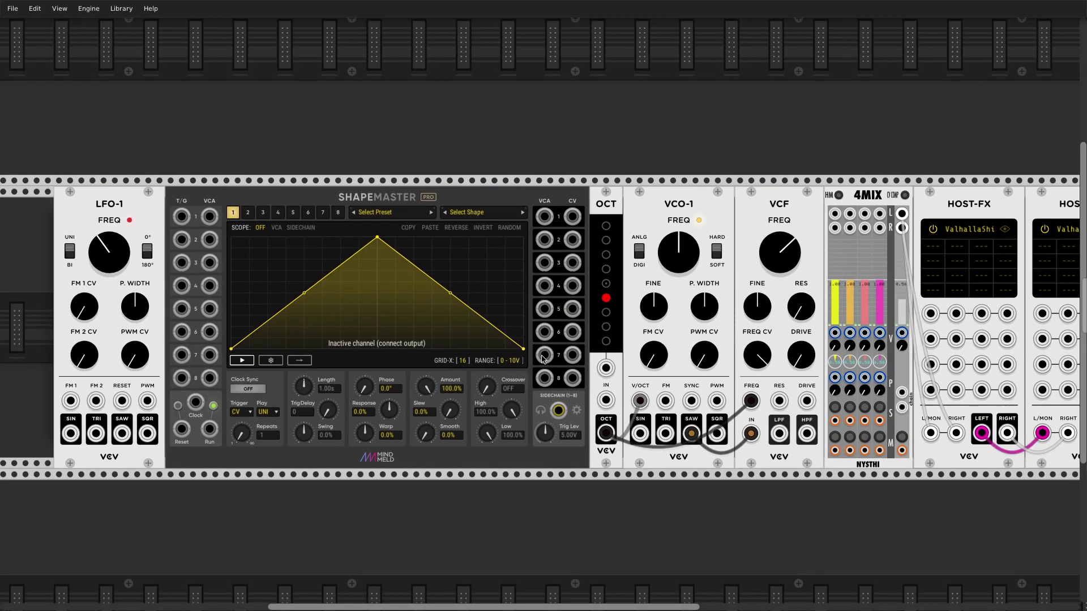
{"action": "left_click", "coordinate": [517, 361]}
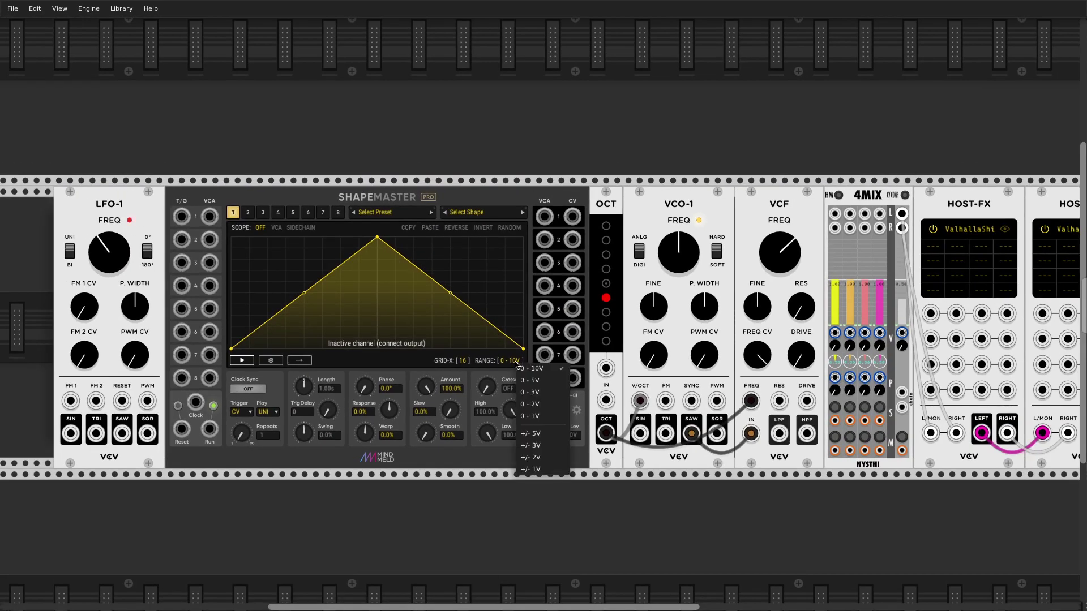
{"action": "left_click", "coordinate": [537, 417]}
Patch ShapeMaster's channel 1 CV output to the OCT input, and the VCF's LPF output to the first 4MIX input
{"action": "left_click_drag", "start_coordinate": [572, 221], "coordinate": [606, 403]}
{"action": "scroll", "coordinate": [682, 418], "scroll_direction": "right", "scroll_amount": 1}
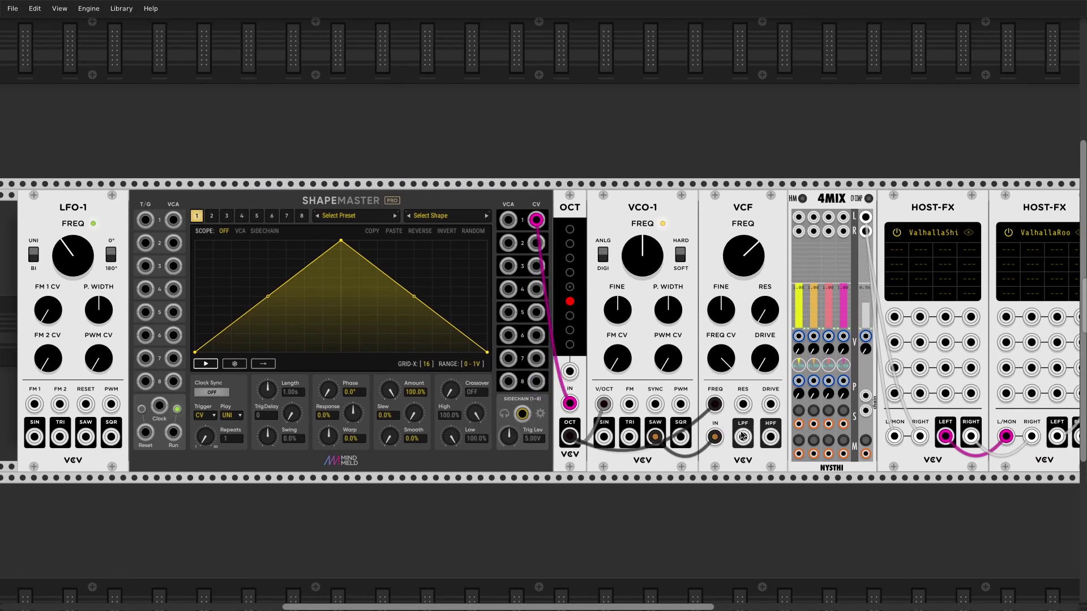
Patch the LFO-1 sine output to ShapeMaster's channel 1 T/G input
{"action": "scroll", "coordinate": [51, 433], "scroll_direction": "left", "scroll_amount": 5}
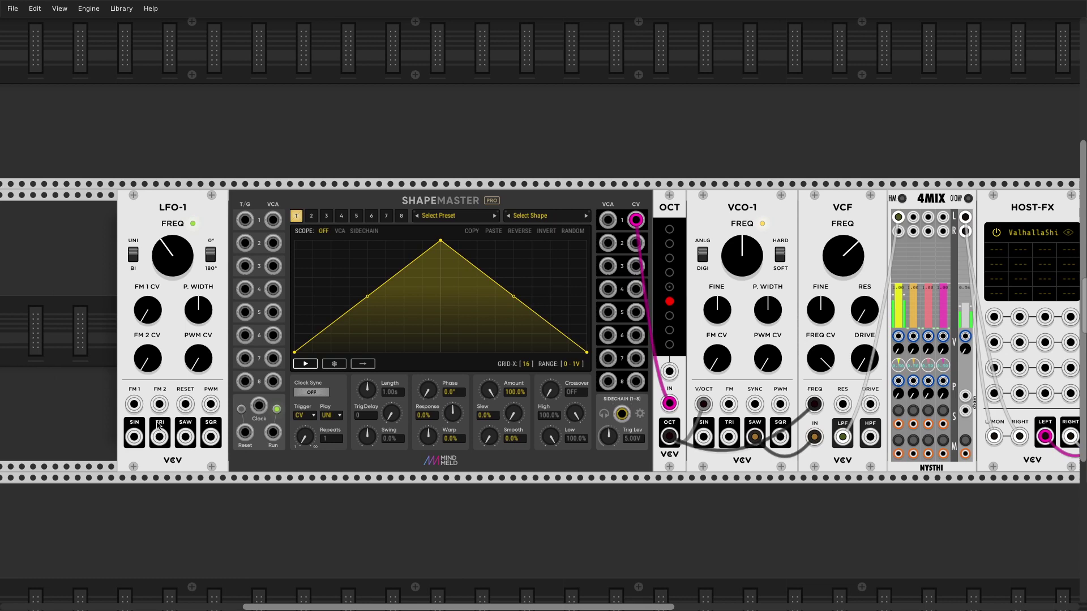
{"action": "left_click_drag", "start_coordinate": [129, 438], "coordinate": [245, 220]}
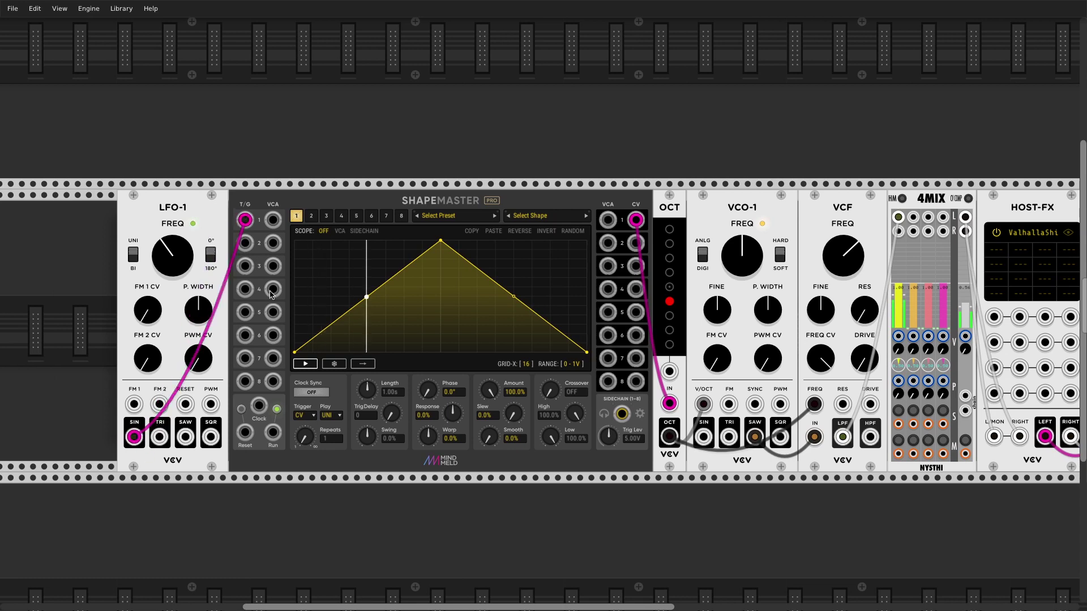
Set channel 1's horizontal grid to 8 and draw an eight-step ascending staircase across the shape display
{"action": "scroll", "coordinate": [362, 326], "scroll_direction": "up", "scroll_amount": 5}
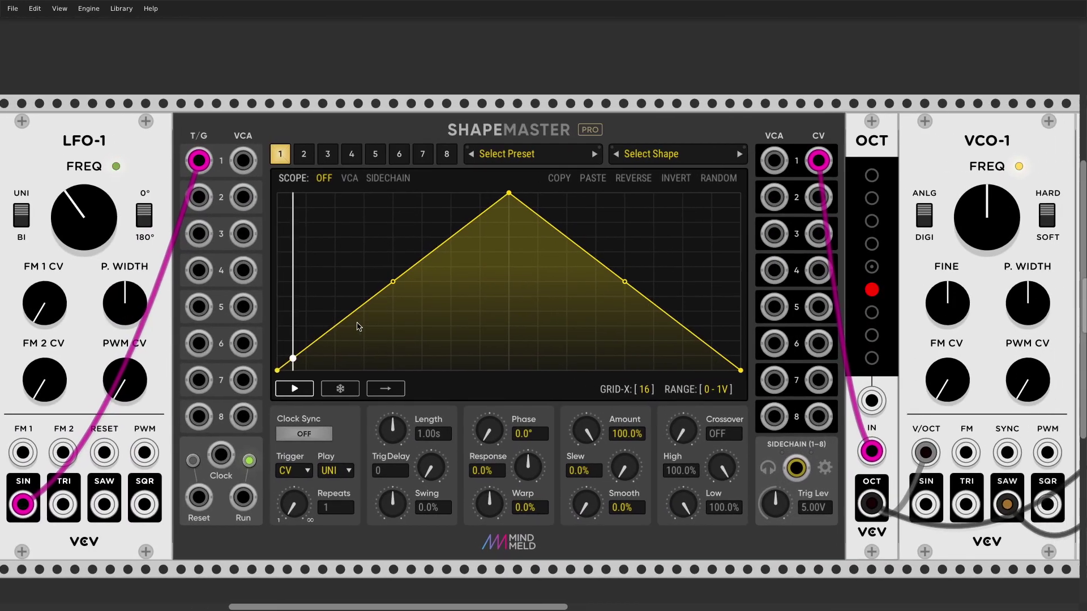
{"action": "scroll", "coordinate": [427, 336], "scroll_direction": "right", "scroll_amount": 3}
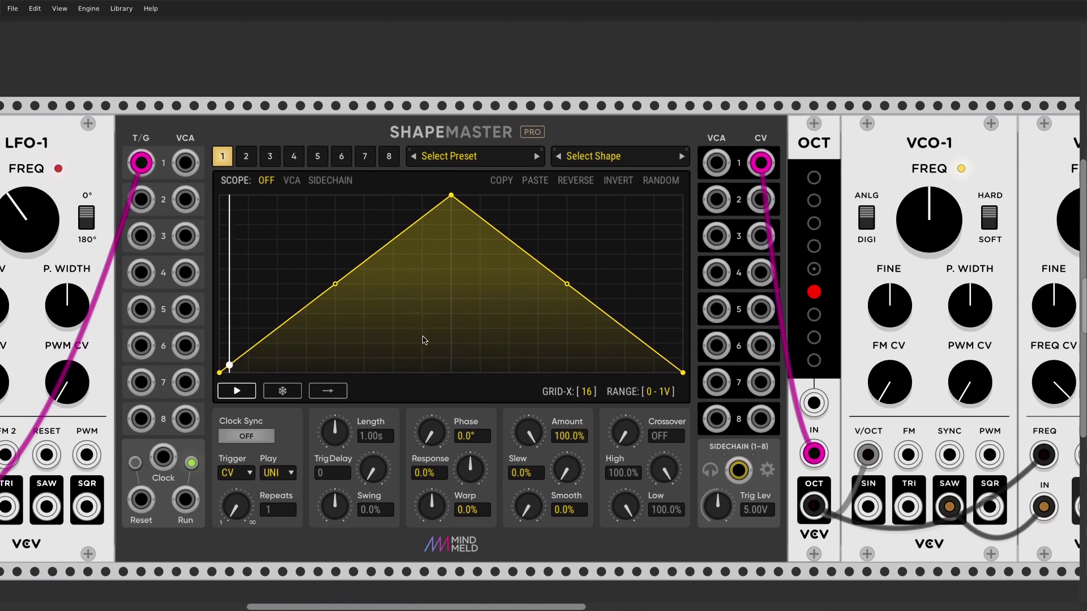
{"action": "left_click", "coordinate": [589, 392]}
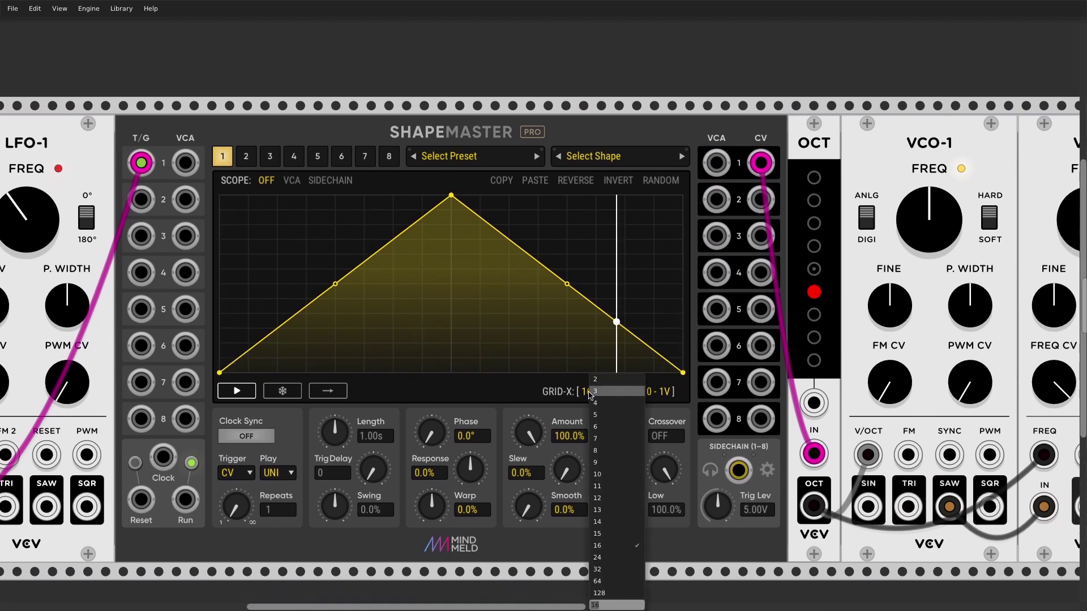
{"action": "left_click", "coordinate": [617, 452]}
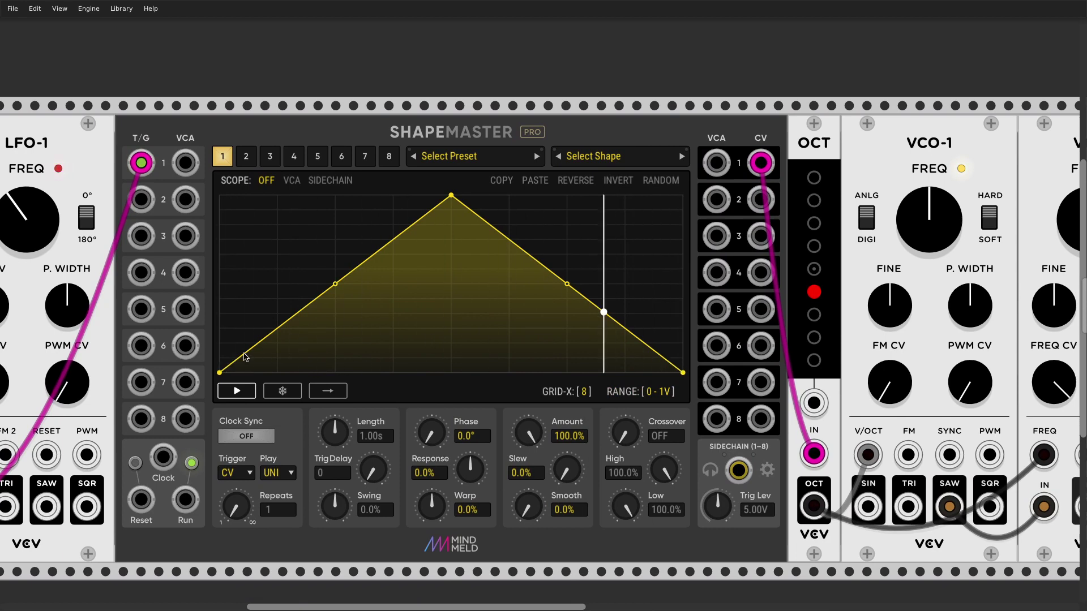
{"action": "mouse_move", "coordinate": [247, 357]}
{"action": "left_mouse_down"}
{"action": "mouse_move", "coordinate": [243, 391]}
{"action": "mouse_move", "coordinate": [309, 364]}
{"action": "mouse_move", "coordinate": [360, 317]}
{"action": "mouse_move", "coordinate": [423, 303]}
{"action": "mouse_move", "coordinate": [469, 267]}
{"action": "mouse_move", "coordinate": [651, 198]}
{"action": "left_mouse_up"}
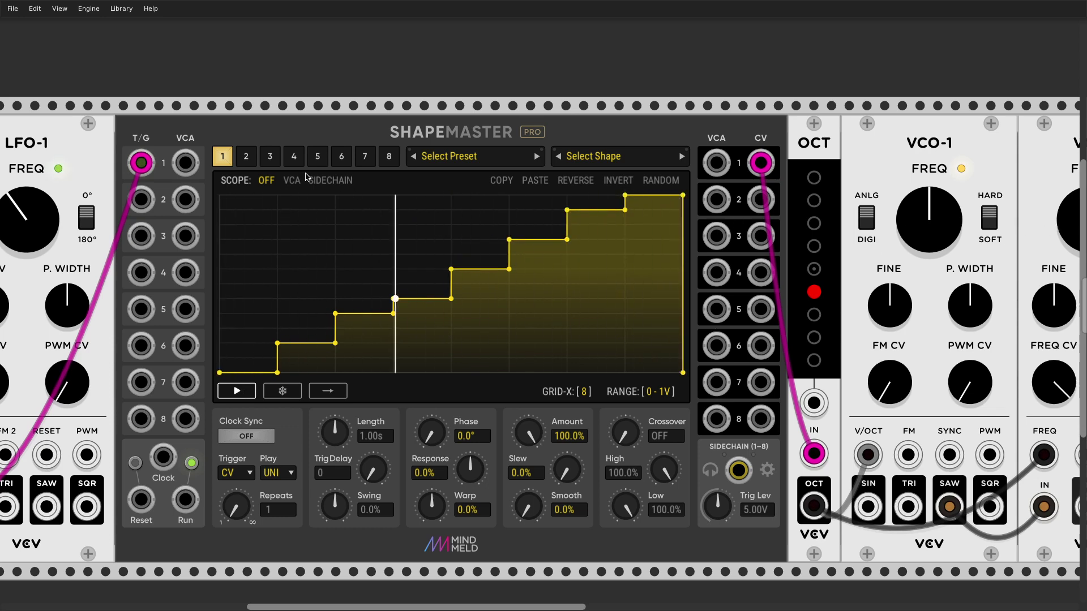
Decouple channel 1's first and last nodes, and raise the staircase's last node to the maximum level
{"action": "right_click", "coordinate": [224, 163]}
{"action": "mouse_move", "coordinate": [283, 249]}
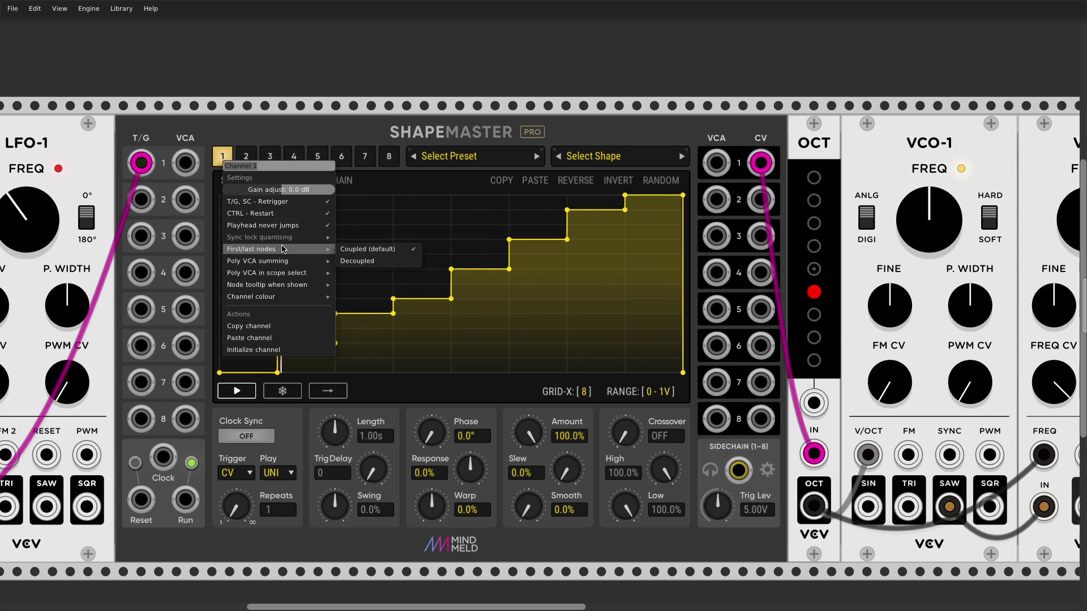
{"action": "left_click", "coordinate": [368, 261]}
{"action": "left_click_drag", "start_coordinate": [683, 374], "coordinate": [686, 199]}
Load the Blues preset from the community 3V Quantizer collection into channel 1
{"action": "scroll", "coordinate": [850, 300], "scroll_direction": "down", "scroll_amount": 3}
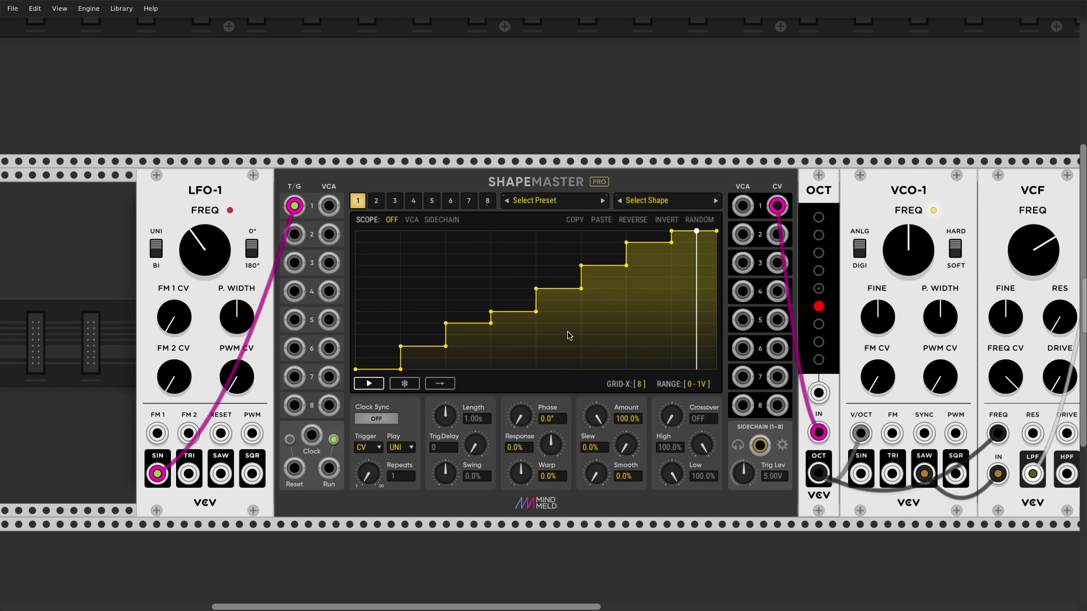
{"action": "scroll", "coordinate": [568, 336], "scroll_direction": "right", "scroll_amount": 1}
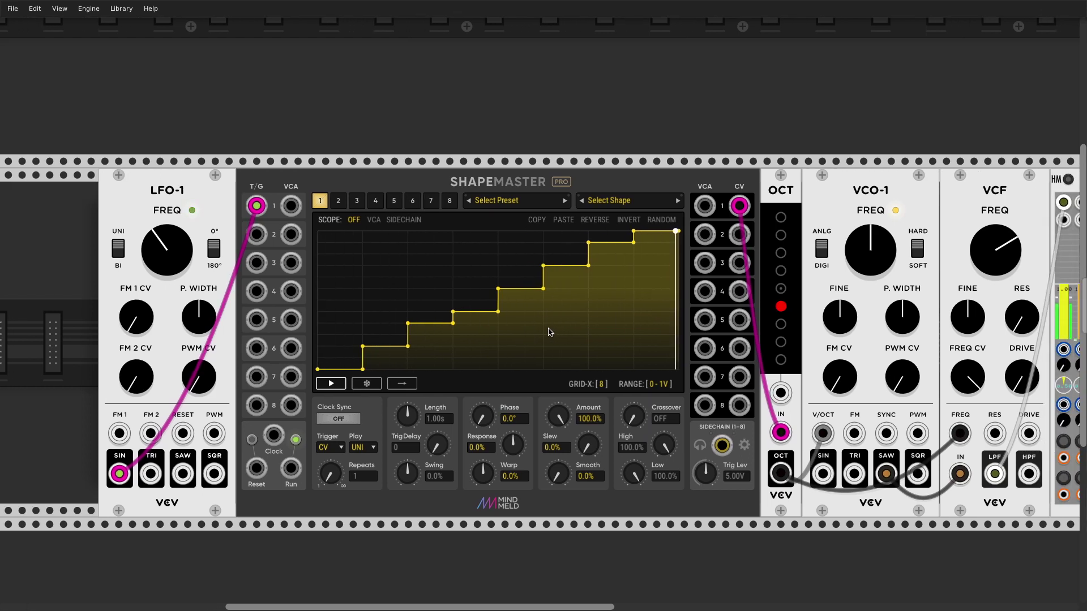
{"action": "scroll", "coordinate": [543, 271], "scroll_direction": "right", "scroll_amount": 1}
{"action": "left_click", "coordinate": [519, 201]}
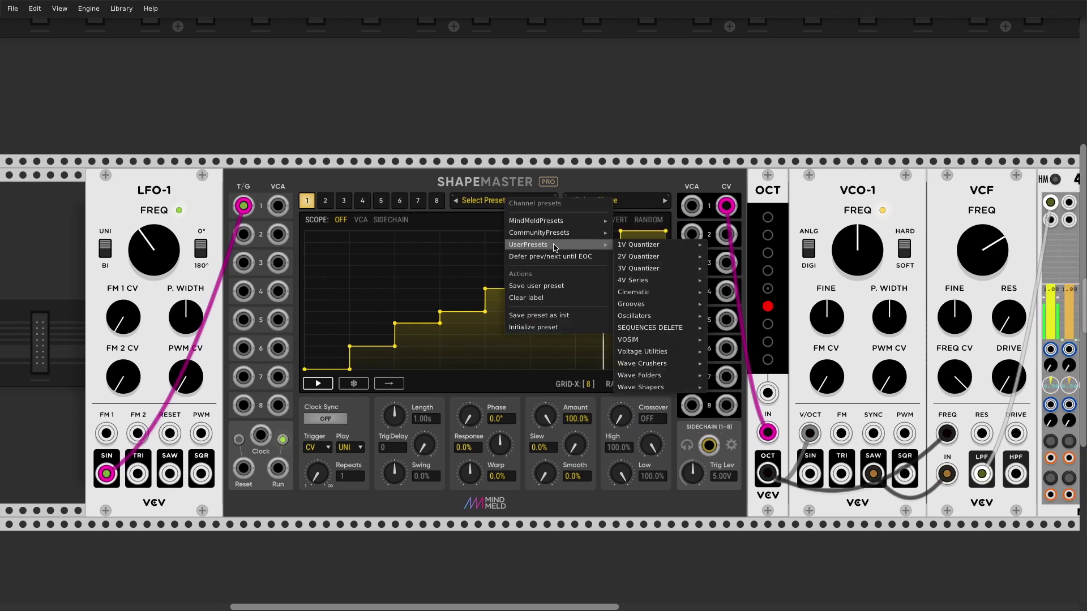
{"action": "mouse_move", "coordinate": [561, 233]}
{"action": "mouse_move", "coordinate": [662, 257]}
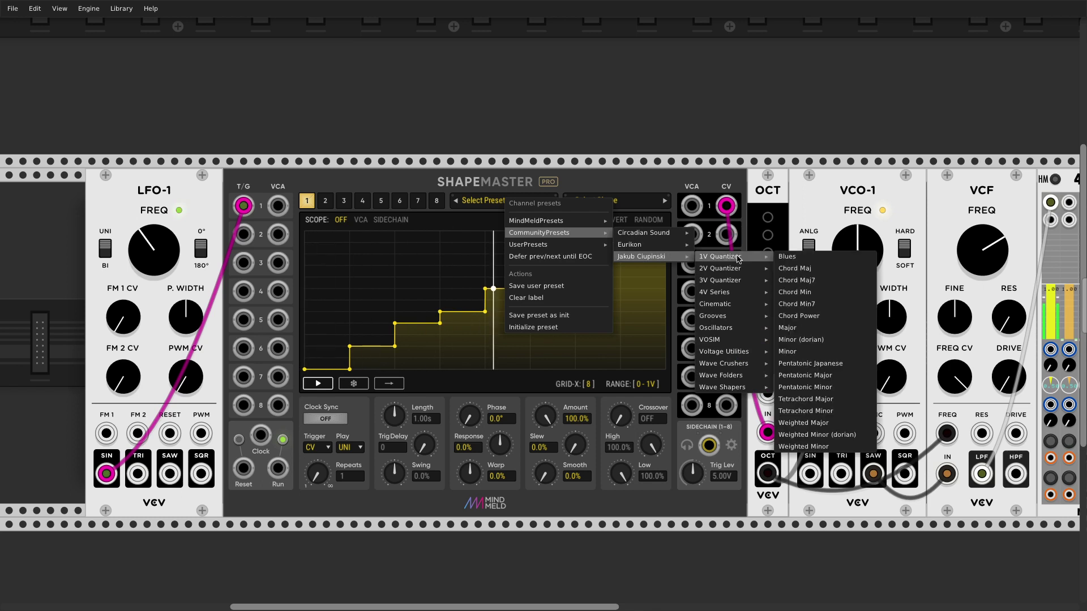
{"action": "mouse_move", "coordinate": [736, 281]}
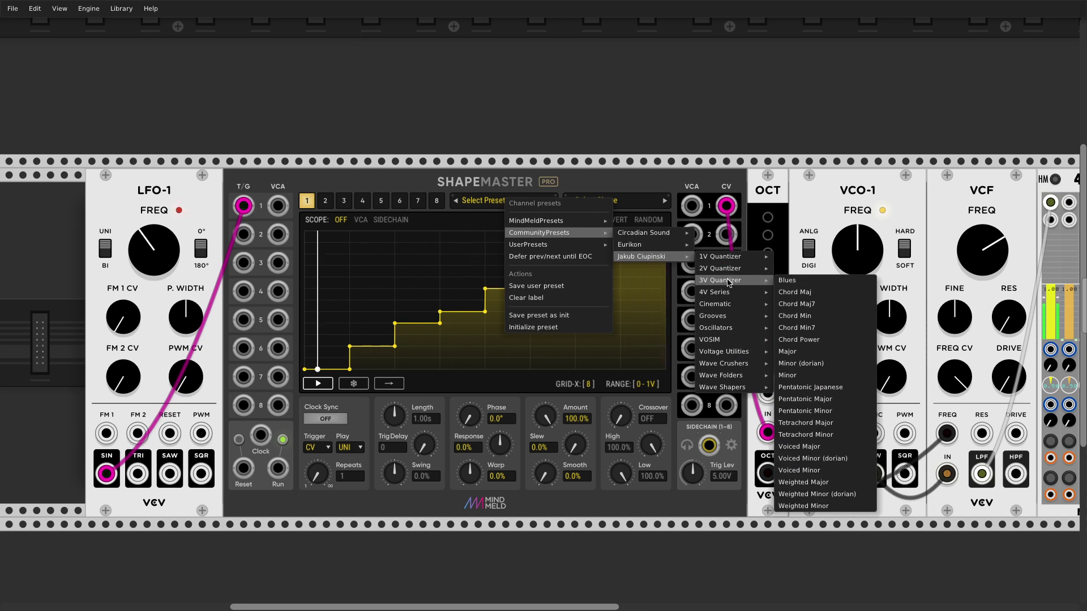
{"action": "left_click", "coordinate": [807, 282]}
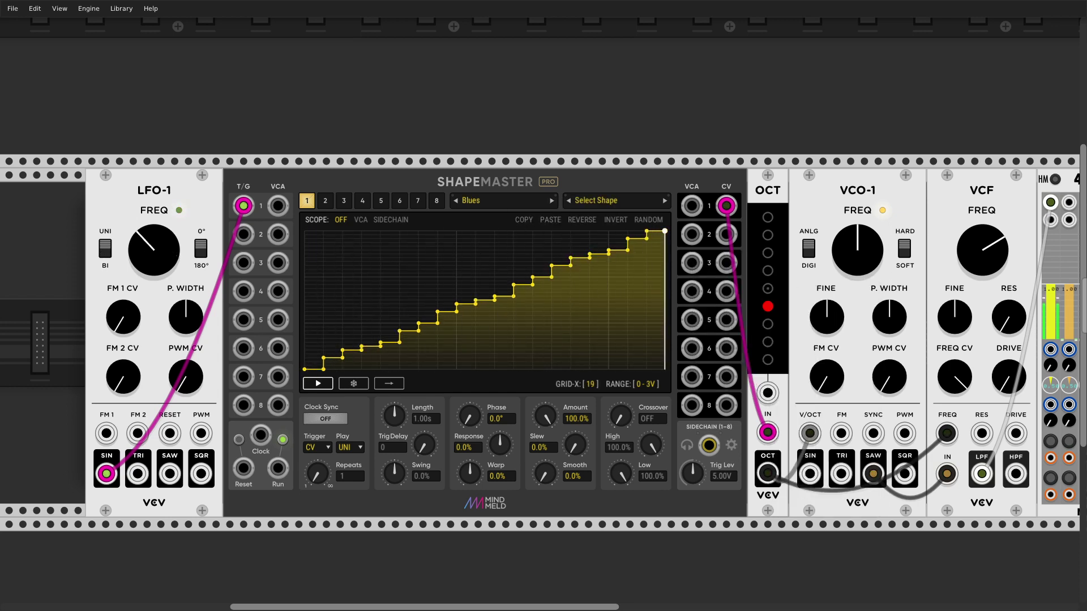
Advance through the 3V Quantizer presets one by one, from Chord Maj through the scales to Tetrachord Major
{"action": "left_click", "coordinate": [552, 201]}
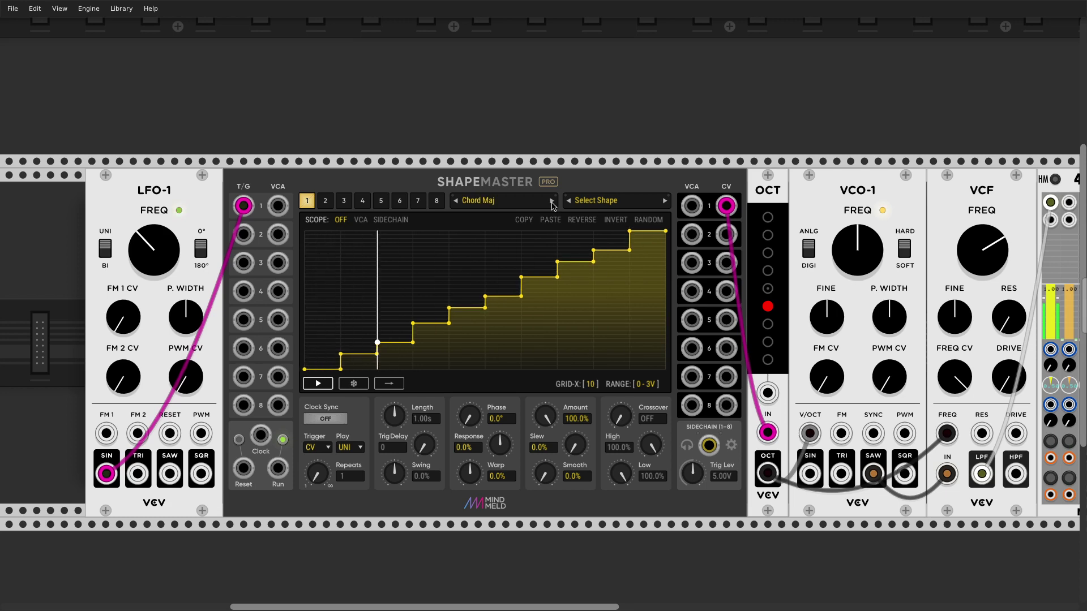
{"action": "left_click", "coordinate": [552, 201]}
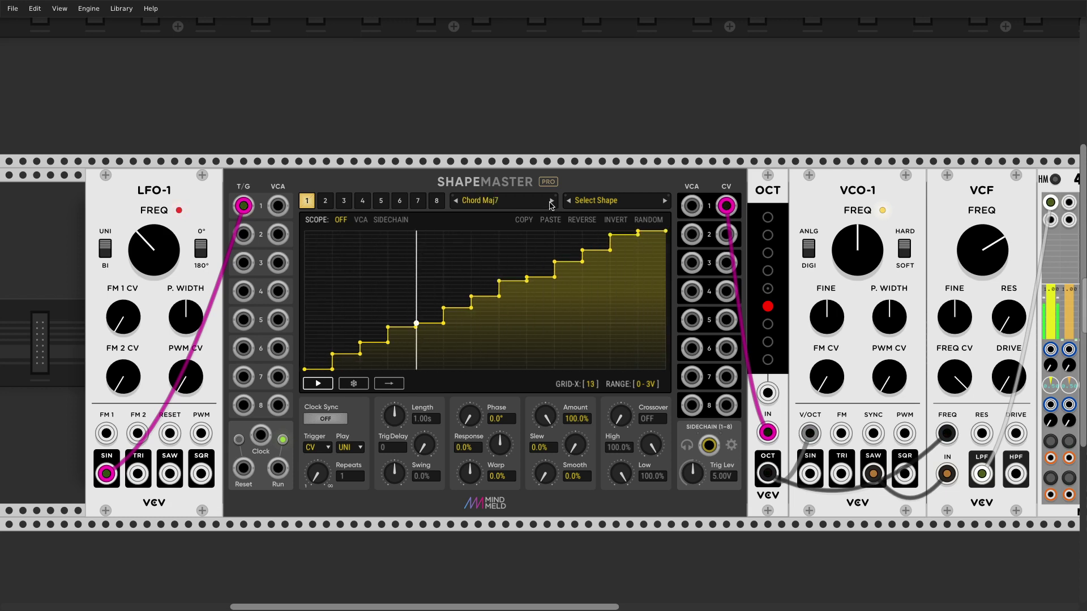
{"action": "left_click", "coordinate": [552, 201]}
{"action": "left_click", "coordinate": [552, 202]}
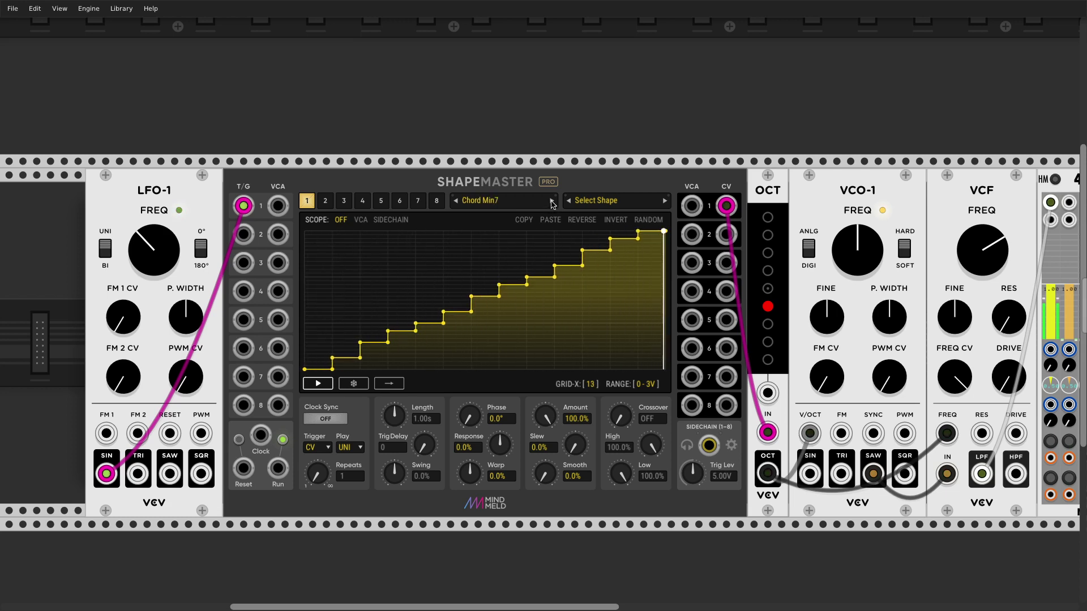
{"action": "left_click", "coordinate": [552, 202]}
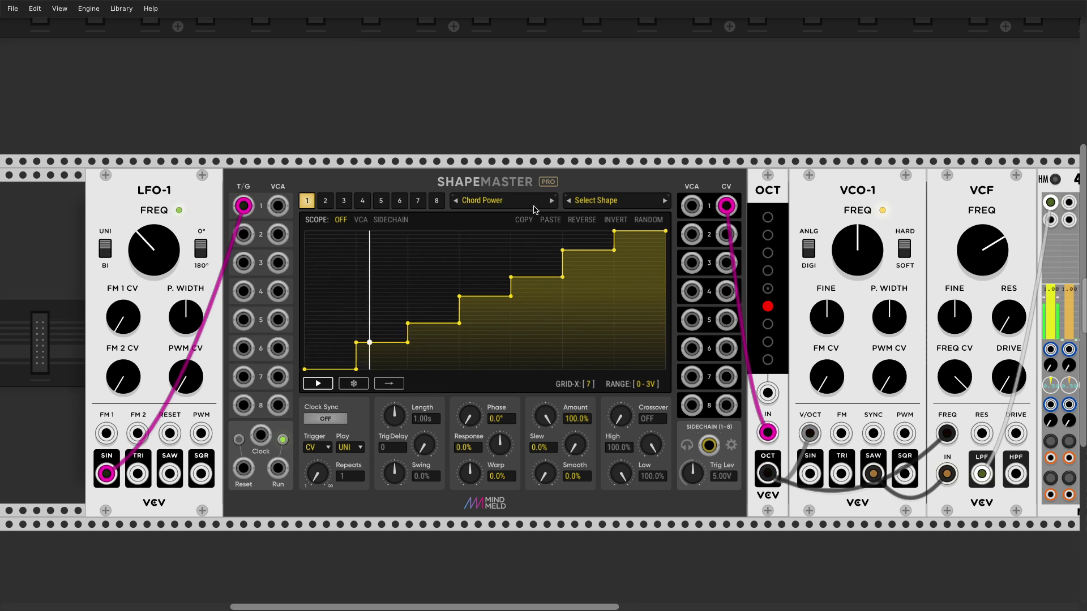
{"action": "scroll", "coordinate": [535, 210], "scroll_direction": "up", "scroll_amount": 2}
{"action": "left_click", "coordinate": [557, 200]}
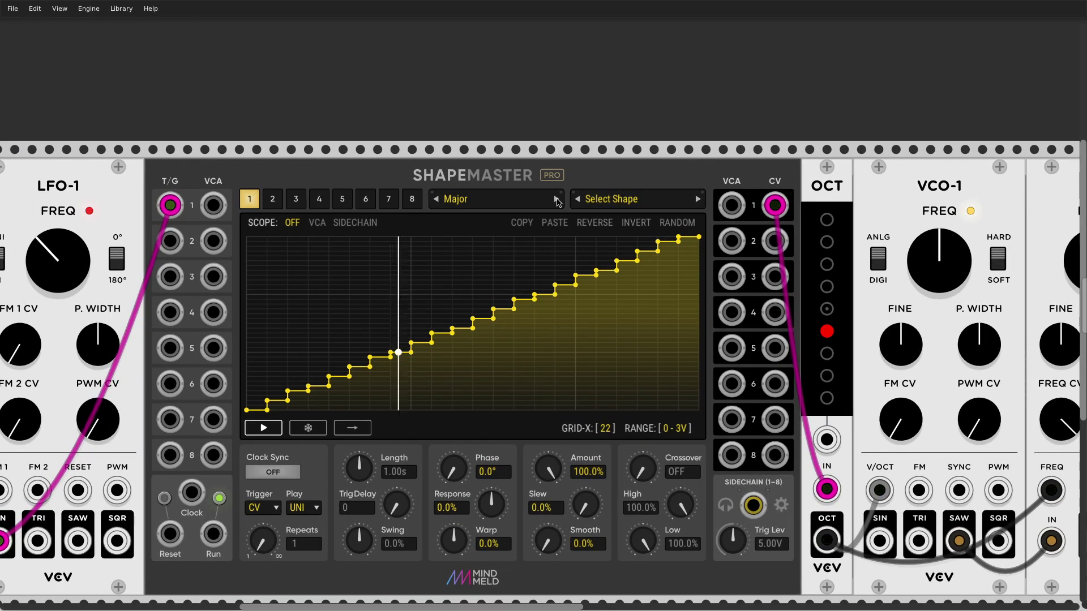
{"action": "left_click", "coordinate": [557, 200]}
{"action": "left_click", "coordinate": [557, 200]}
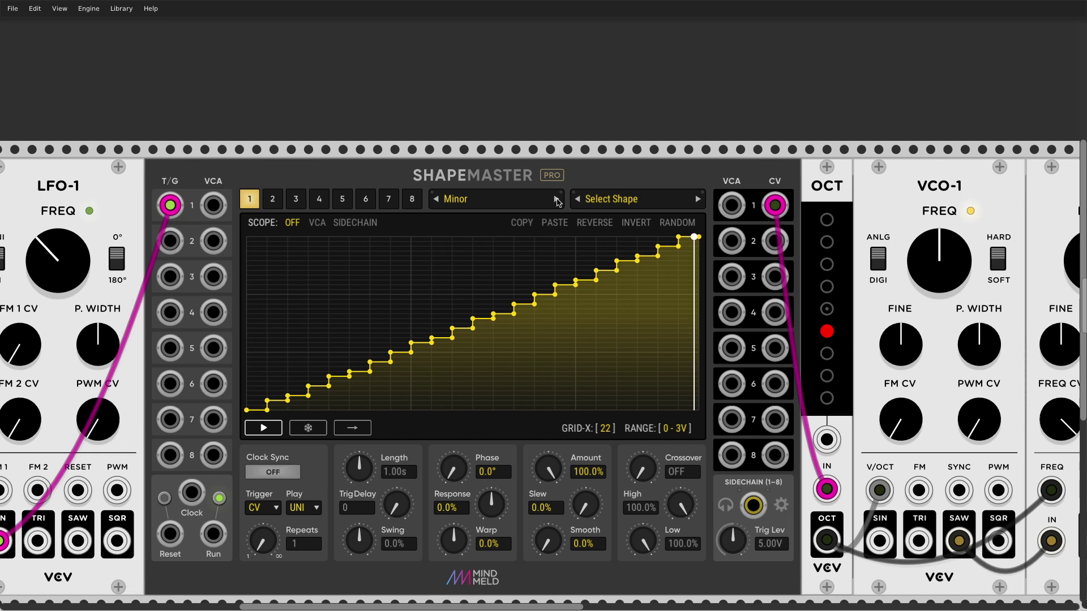
{"action": "left_click", "coordinate": [557, 200]}
{"action": "left_click", "coordinate": [557, 200]}
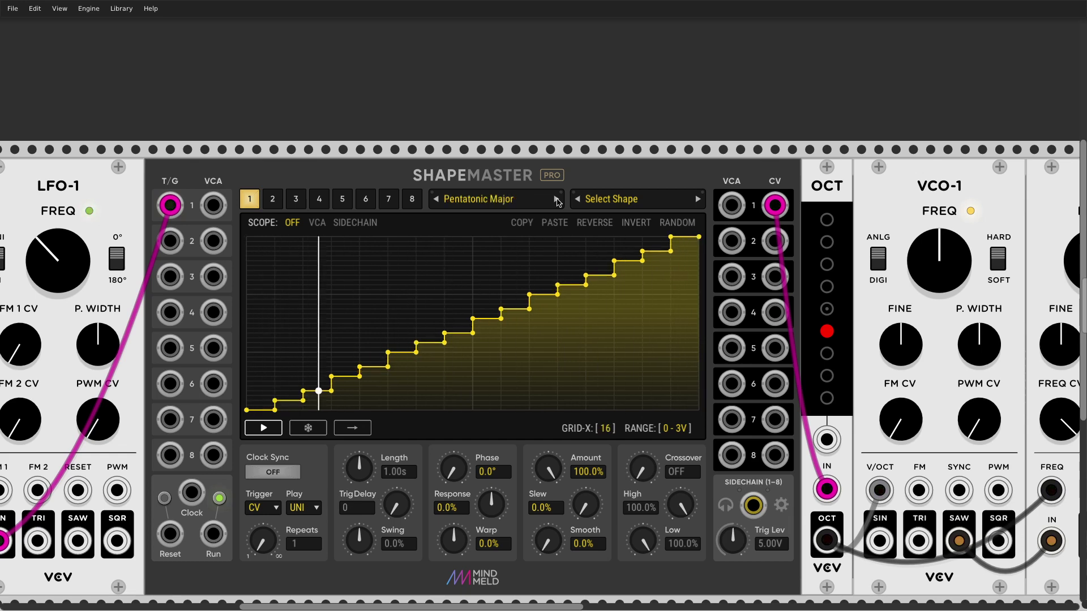
{"action": "left_click", "coordinate": [557, 200]}
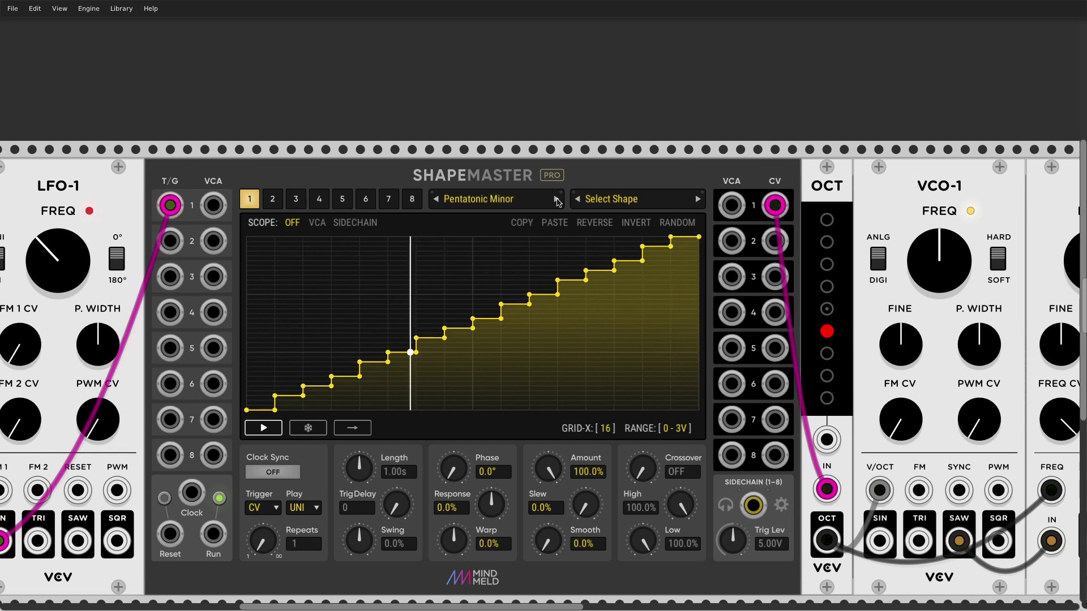
{"action": "left_click", "coordinate": [557, 200]}
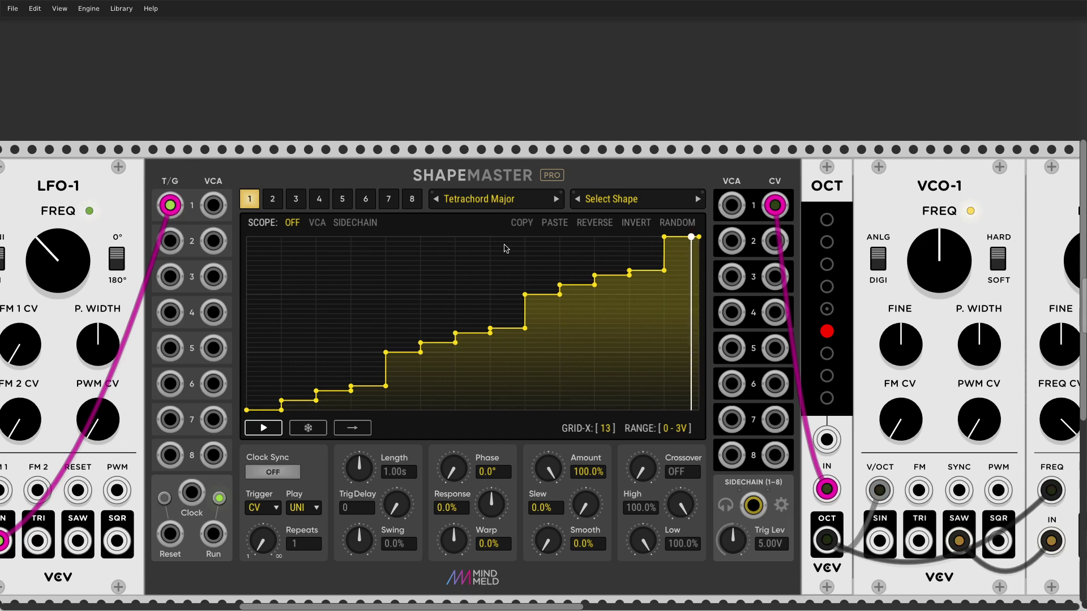
Raise channel 1's Warp amount to about 68.3%
{"action": "scroll", "coordinate": [502, 248], "scroll_direction": "down", "scroll_amount": 2}
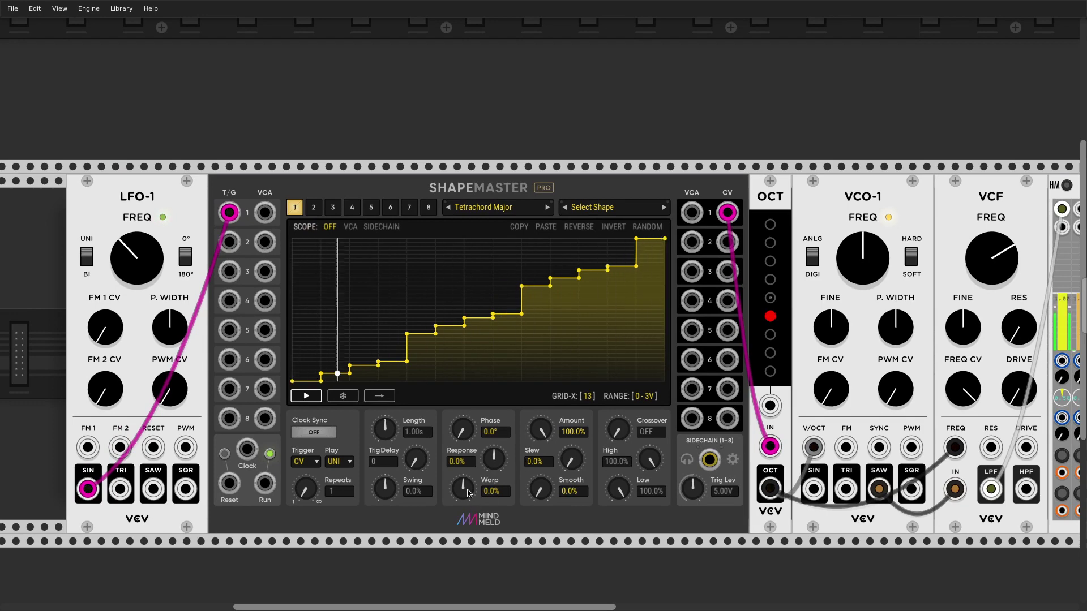
{"action": "mouse_move", "coordinate": [467, 490]}
{"action": "left_mouse_down"}
{"action": "mouse_move", "coordinate": [468, 513]}
{"action": "mouse_move", "coordinate": [468, 477]}
{"action": "left_mouse_up"}
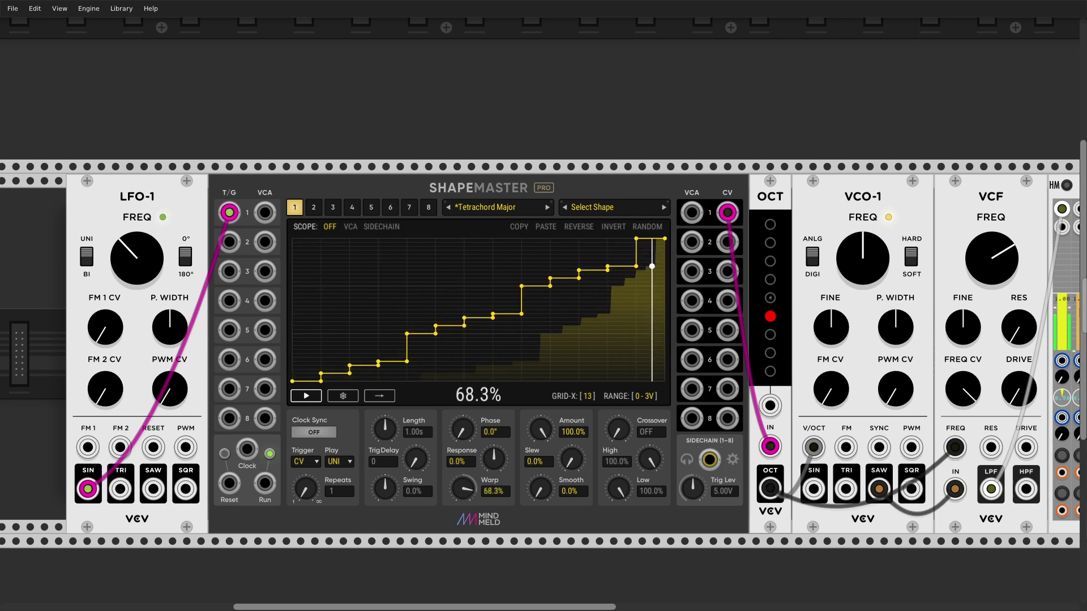
Reset channel 1's Warp to 0.0% and advance through the 3V Quantizer presets, past Voiced Major and Voiced Minor, to Weighted Major
{"action": "double_click", "coordinate": [484, 490]}
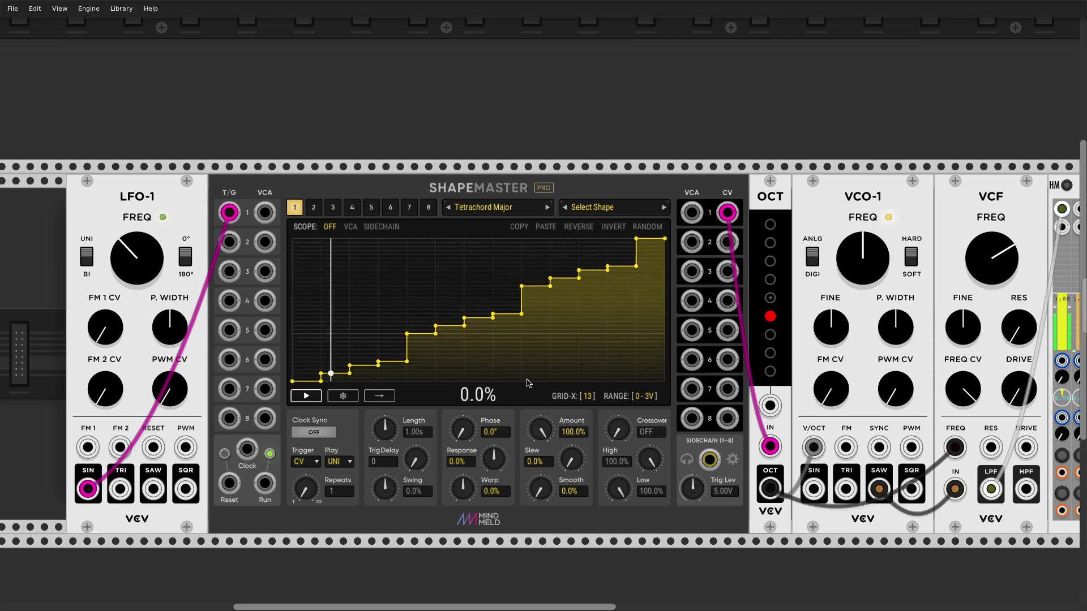
{"action": "left_click", "coordinate": [548, 207]}
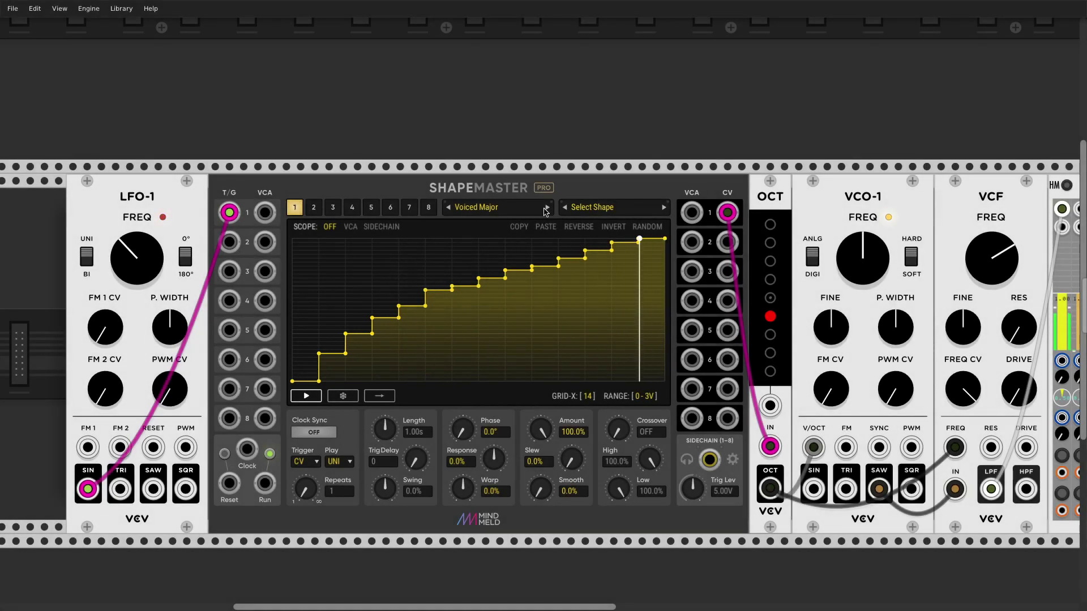
{"action": "left_click", "coordinate": [546, 207]}
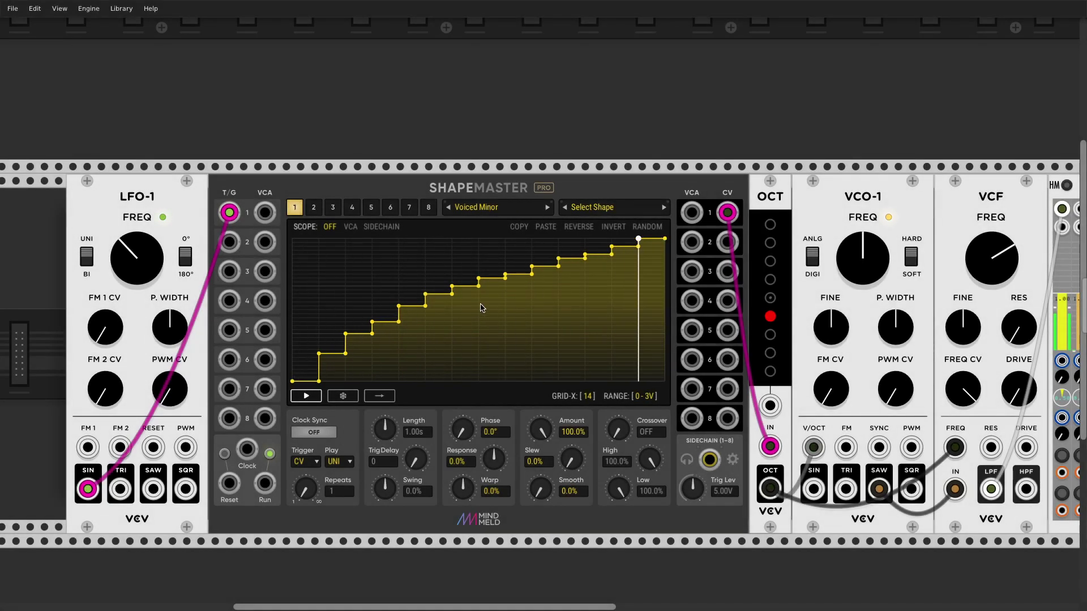
{"action": "left_click", "coordinate": [546, 207]}
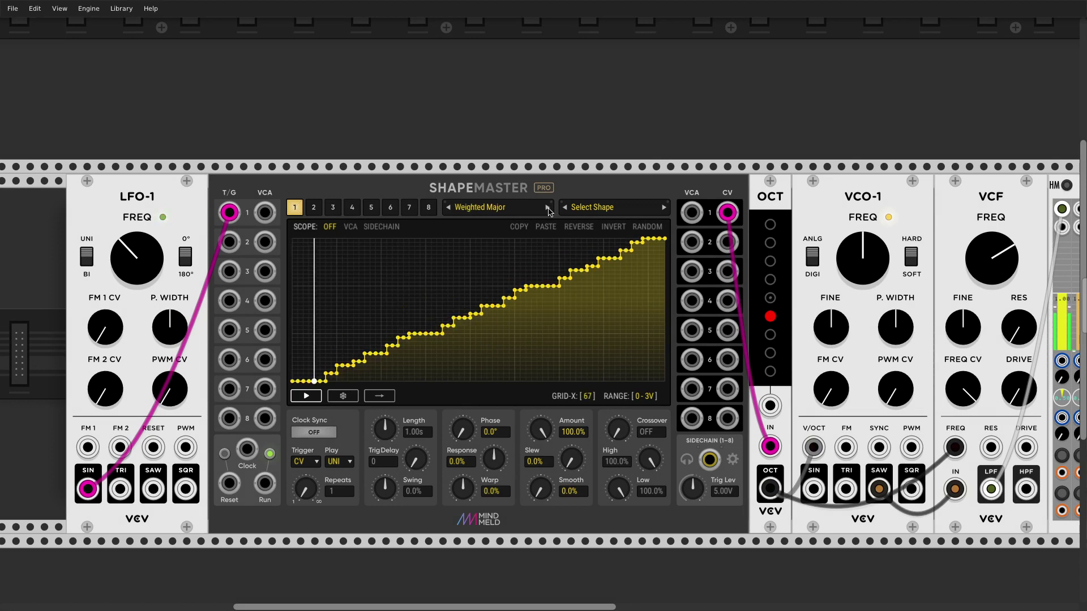
Replace the LFO-1 module with a VCV Random module beside ShapeMaster
{"action": "scroll", "coordinate": [485, 268], "scroll_direction": "down", "scroll_amount": 3}
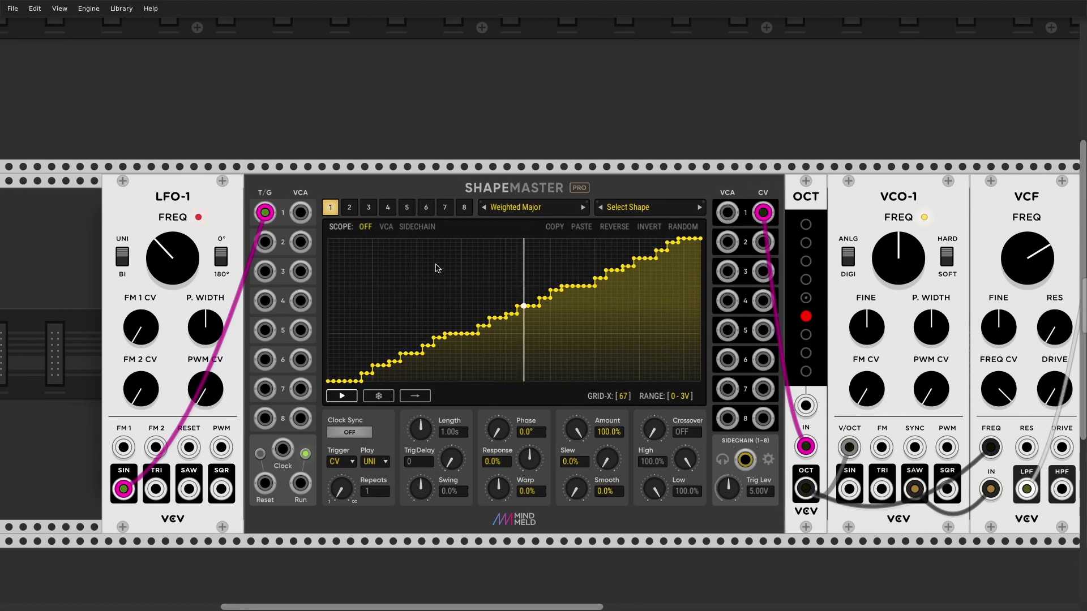
{"action": "scroll", "coordinate": [464, 265], "scroll_direction": "left", "scroll_amount": 2}
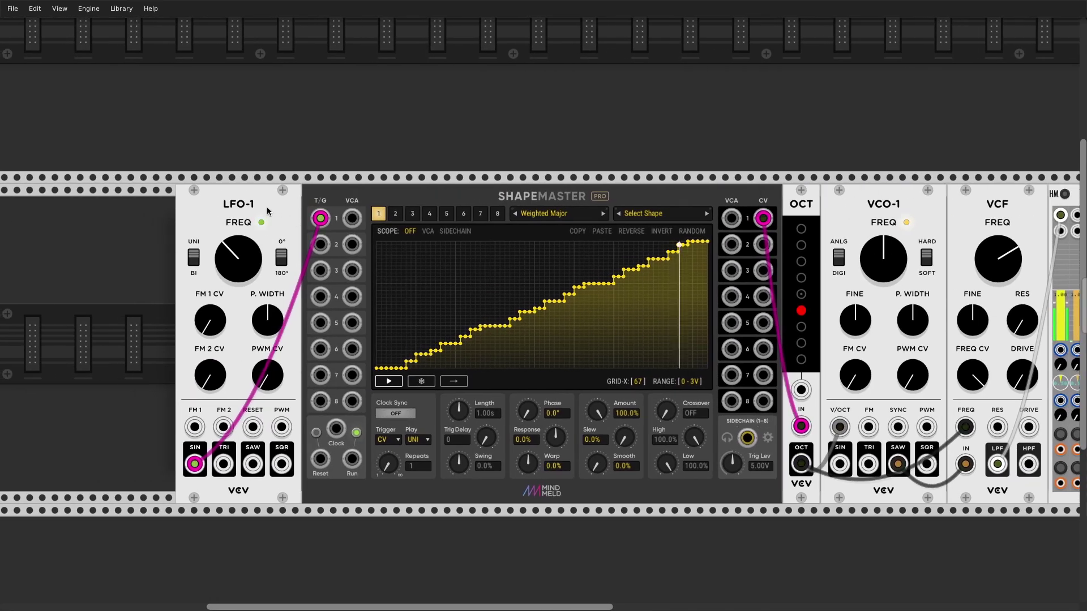
{"action": "key", "text": "Delete"}
{"action": "right_click", "coordinate": [240, 233]}
{"action": "type", "text": "ran"}
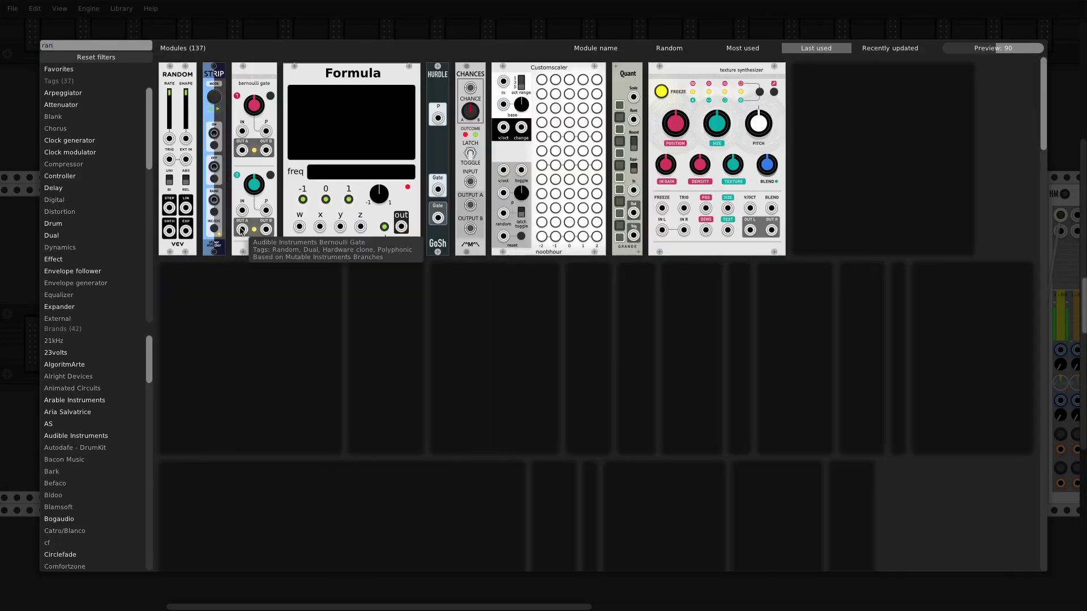
{"action": "left_click", "coordinate": [176, 89]}
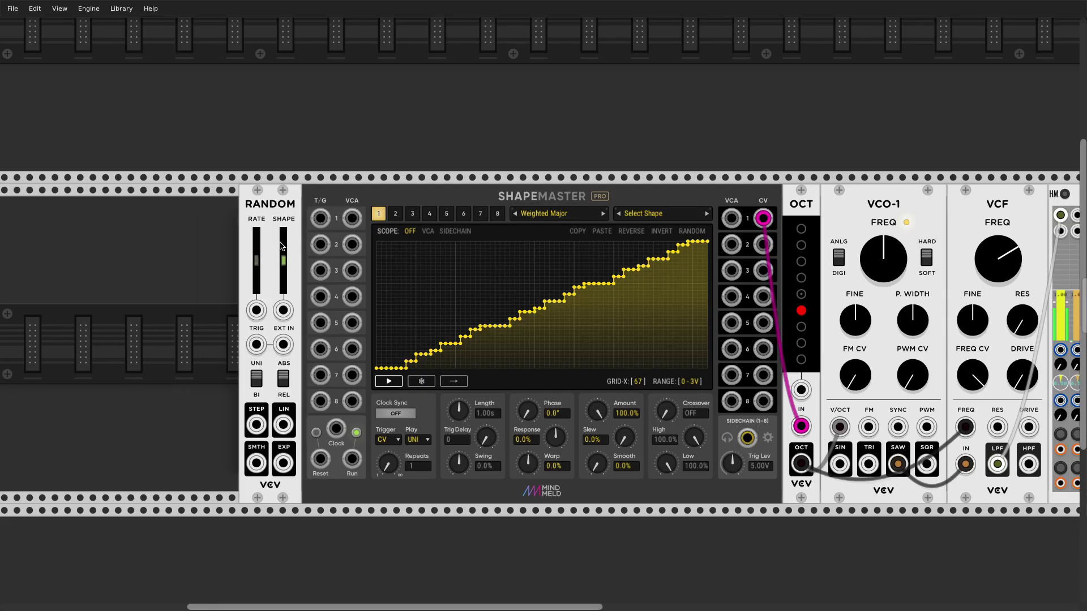
Lower Random's Shape slider almost to its minimum and patch its LIN output into ShapeMaster's channel 1 T/G input
{"action": "scroll", "coordinate": [281, 246], "scroll_direction": "up", "scroll_amount": 2}
{"action": "left_click_drag", "start_coordinate": [284, 257], "coordinate": [284, 289]}
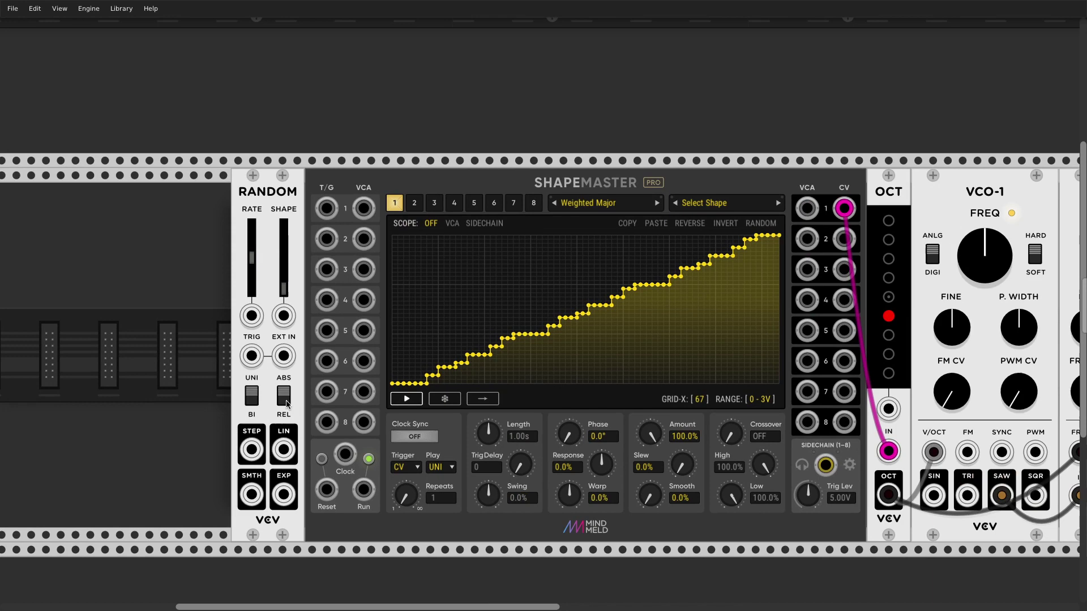
{"action": "left_click_drag", "start_coordinate": [284, 449], "coordinate": [331, 207]}
{"action": "scroll", "coordinate": [258, 236], "scroll_direction": "right", "scroll_amount": 3}
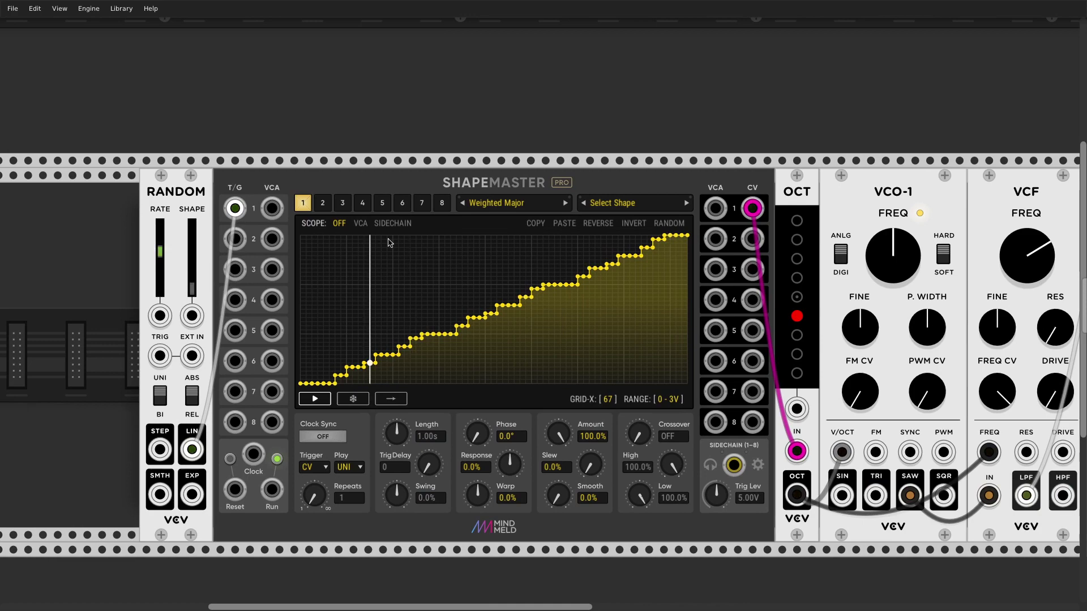
Advance channel 1 to the Weighted Minor preset
{"action": "scroll", "coordinate": [442, 249], "scroll_direction": "right", "scroll_amount": 1}
{"action": "scroll", "coordinate": [442, 247], "scroll_direction": "up", "scroll_amount": 2}
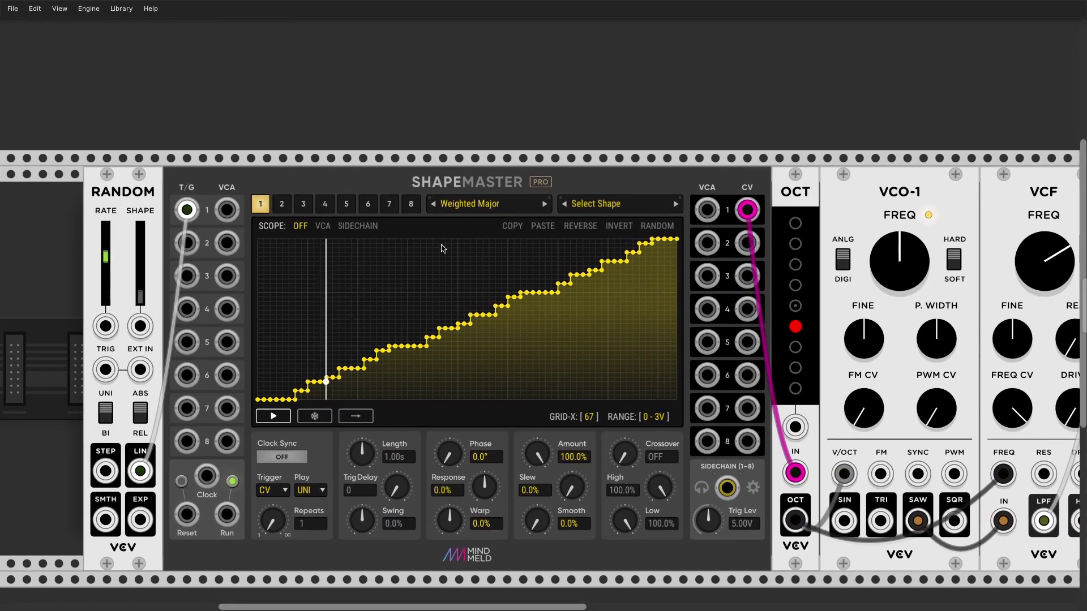
{"action": "scroll", "coordinate": [444, 248], "scroll_direction": "up", "scroll_amount": 1}
{"action": "scroll", "coordinate": [445, 247], "scroll_direction": "down", "scroll_amount": 2}
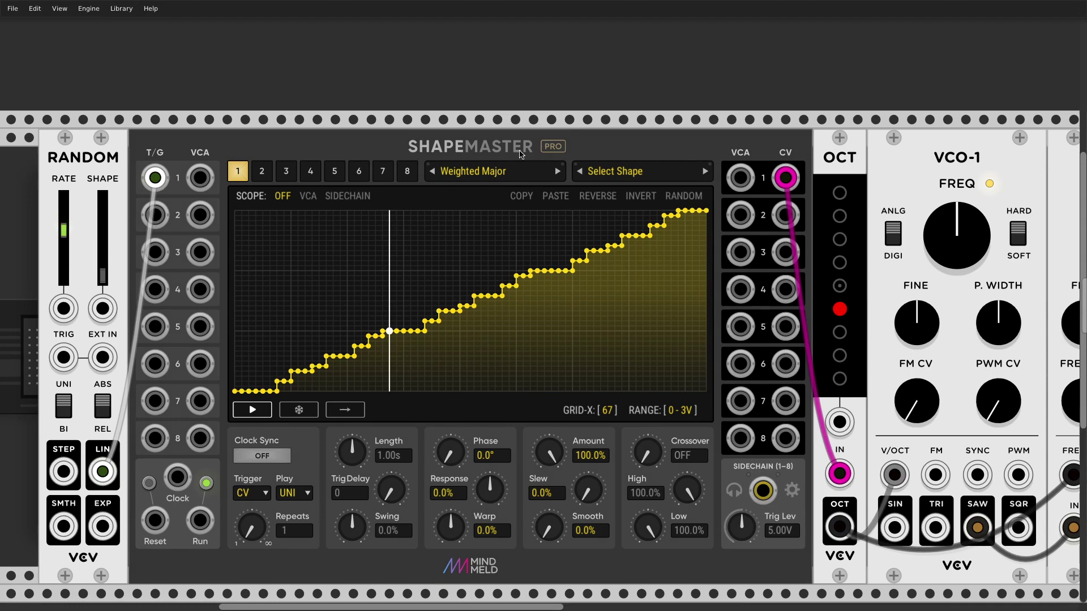
{"action": "left_click", "coordinate": [558, 171]}
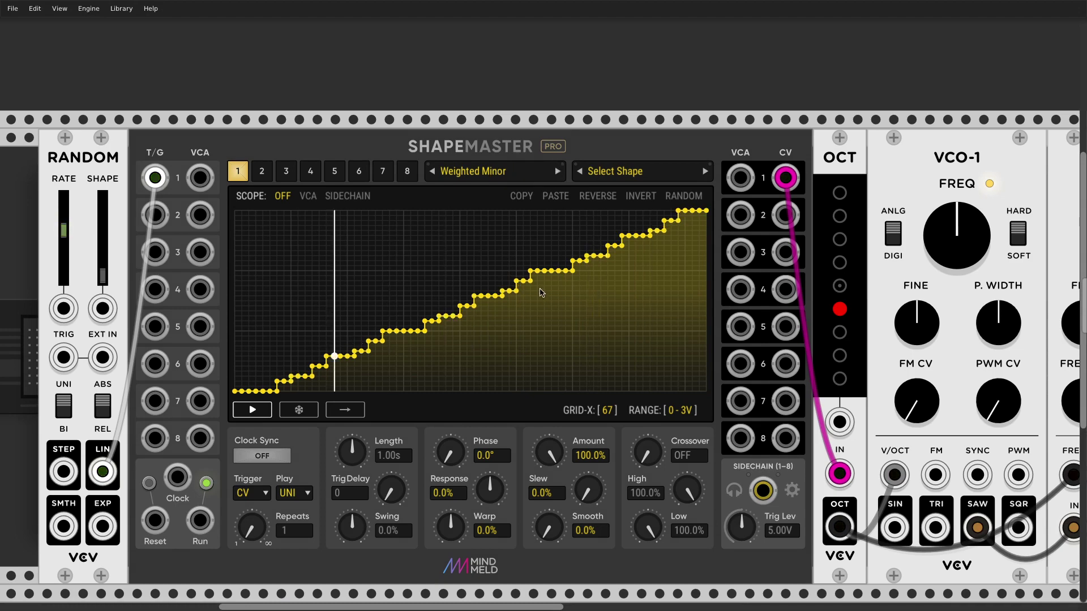
Replace the Random module with an 8VERT and patch its first output into ShapeMaster's channel 1 T/G input
{"action": "scroll", "coordinate": [516, 312], "scroll_direction": "down", "scroll_amount": 2}
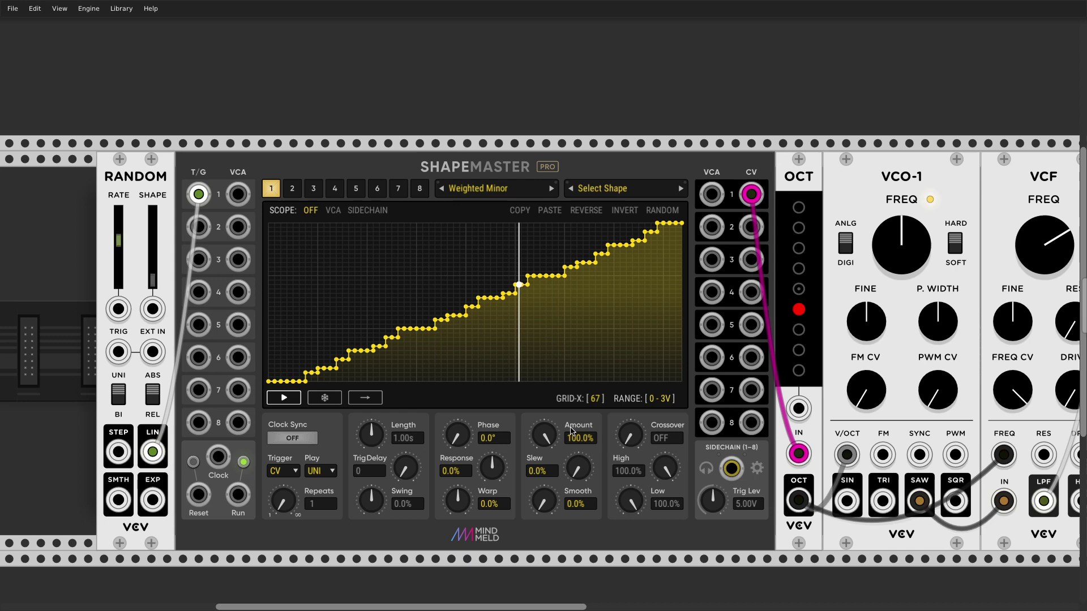
{"action": "key", "text": "Delete"}
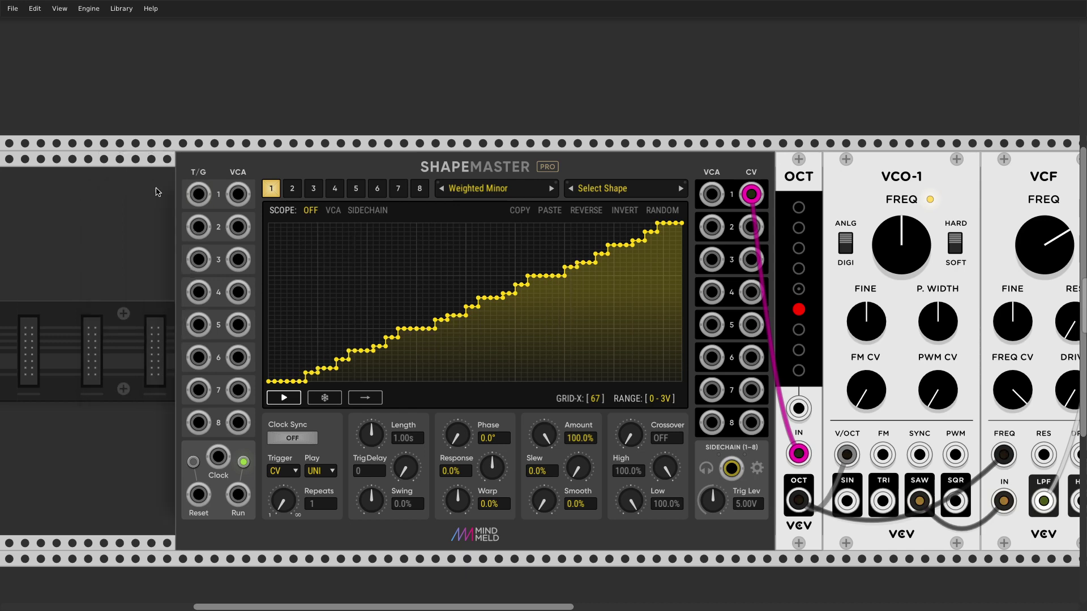
{"action": "right_click", "coordinate": [138, 202]}
{"action": "type", "text": "8"}
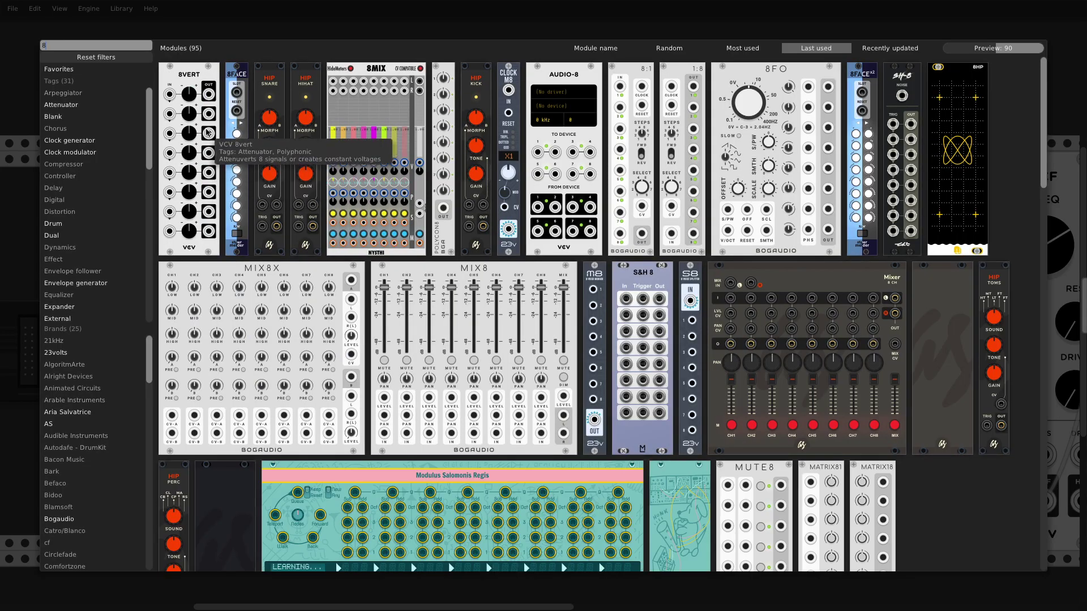
{"action": "left_click", "coordinate": [204, 129]}
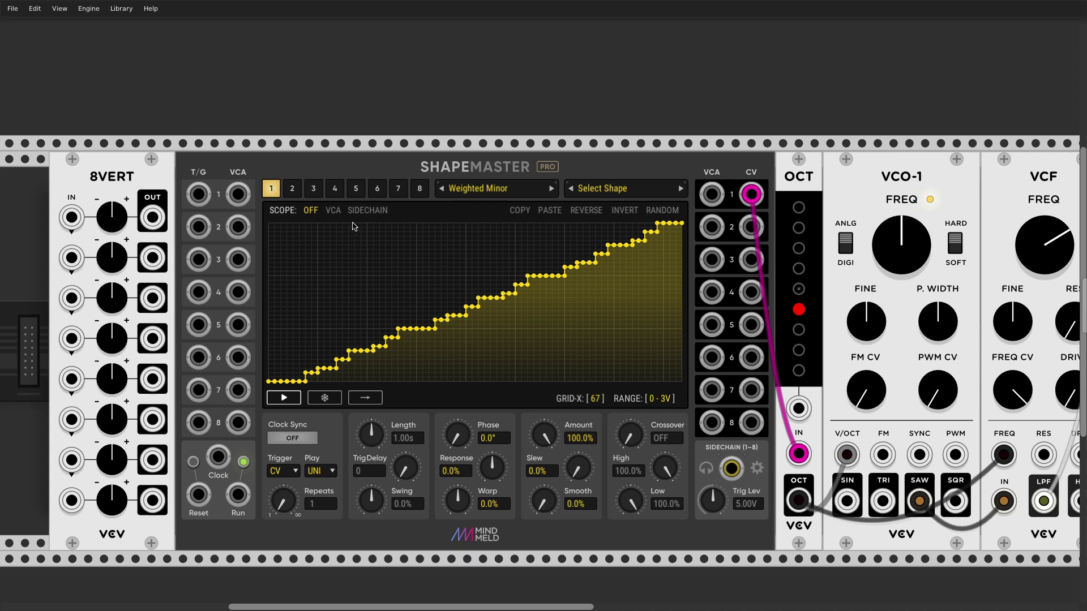
{"action": "left_click_drag", "start_coordinate": [146, 227], "coordinate": [198, 194]}
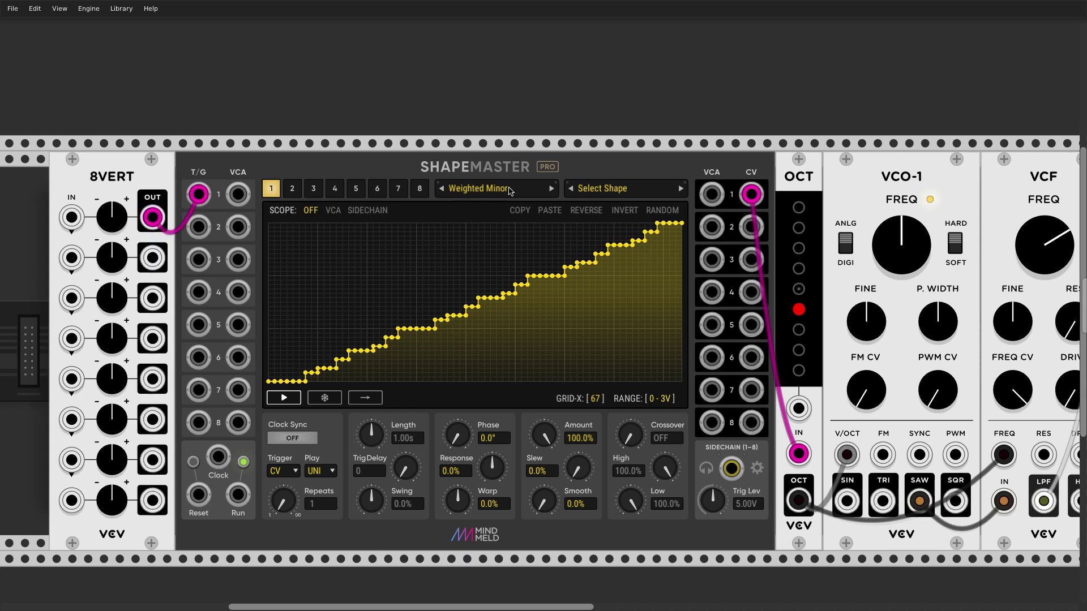
Load the Harmonics preset from the community 4V Series collection into channel 1
{"action": "left_click", "coordinate": [508, 189]}
{"action": "mouse_move", "coordinate": [544, 224]}
{"action": "mouse_move", "coordinate": [651, 247]}
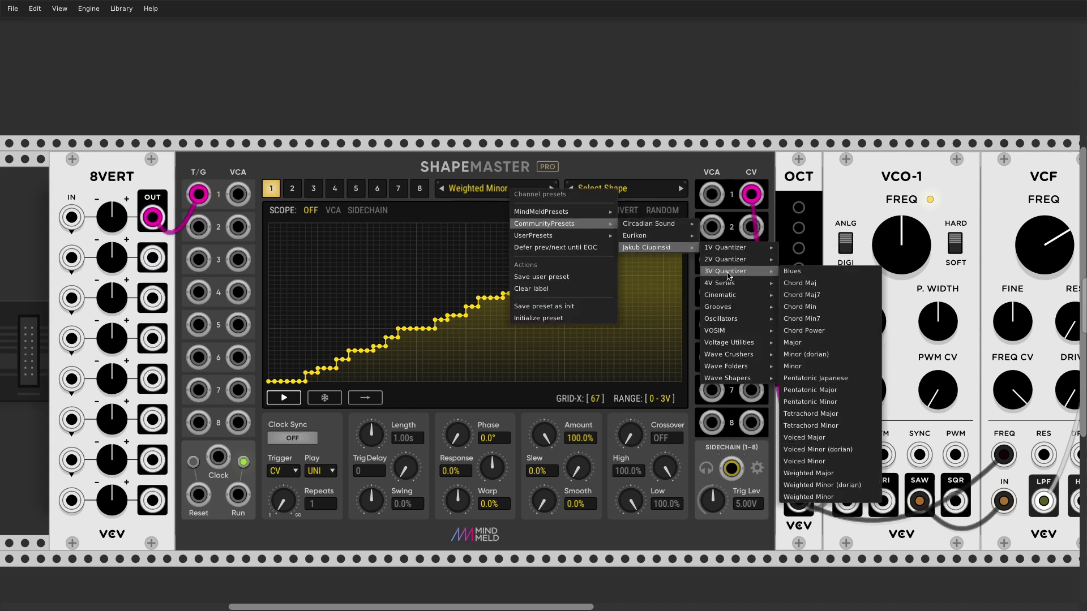
{"action": "mouse_move", "coordinate": [730, 286]}
{"action": "left_click", "coordinate": [791, 286]}
Sweep 8VERT's first knob down and up through the harmonic steps, leaving it at a positive value
{"action": "scroll", "coordinate": [560, 281], "scroll_direction": "down", "scroll_amount": 2}
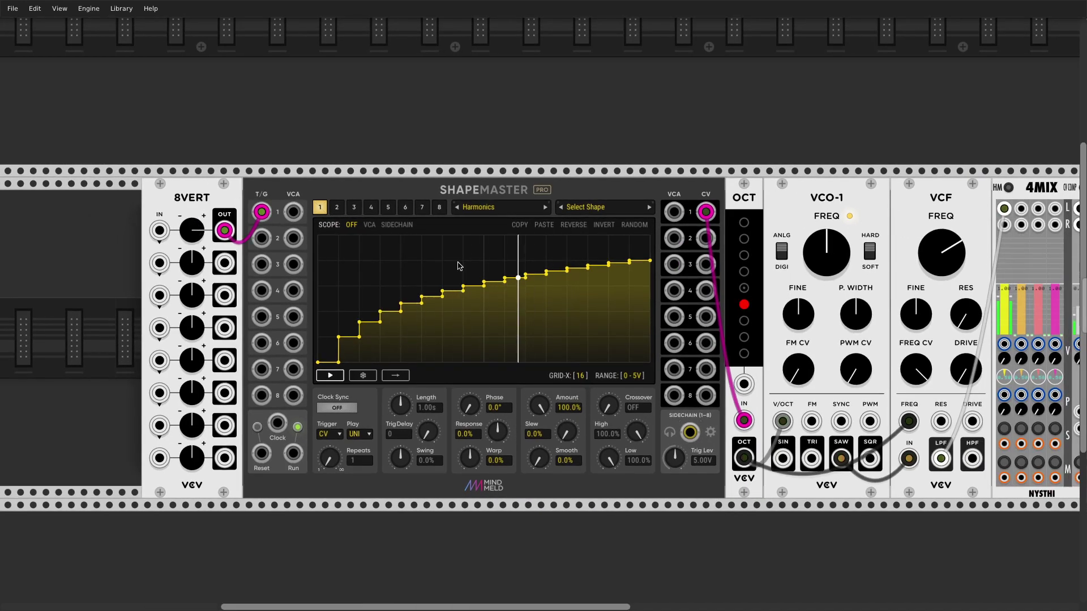
{"action": "left_click_drag", "start_coordinate": [198, 232], "coordinate": [199, 405]}
{"action": "left_click_drag", "start_coordinate": [200, 255], "coordinate": [199, 232]}
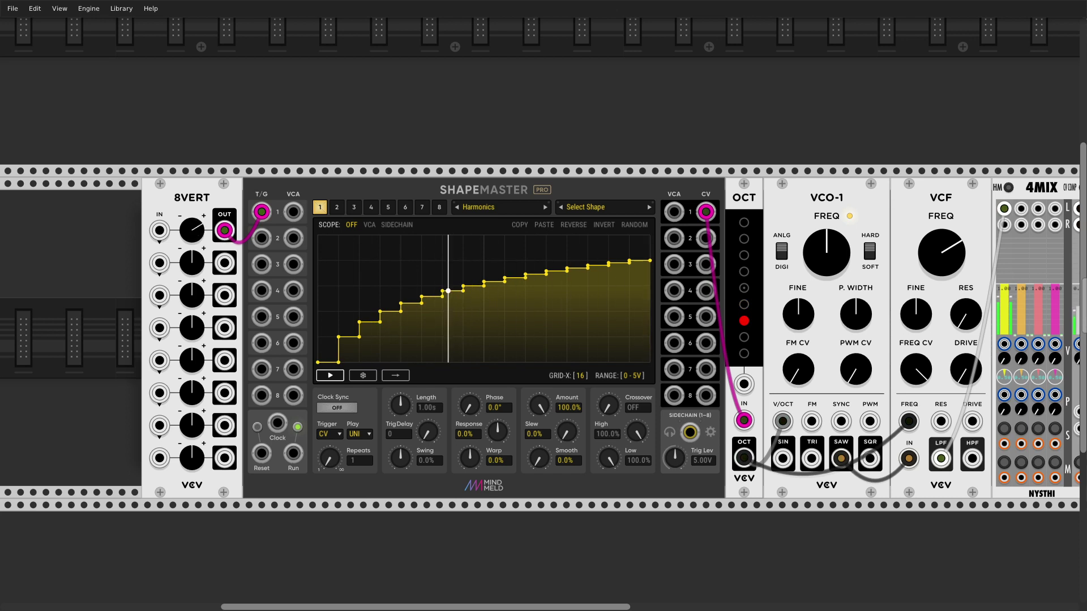
Try the Subharmonics preset on channel 1, switch back to Harmonics, and look through the community quantizer preset collections
{"action": "left_click", "coordinate": [548, 208]}
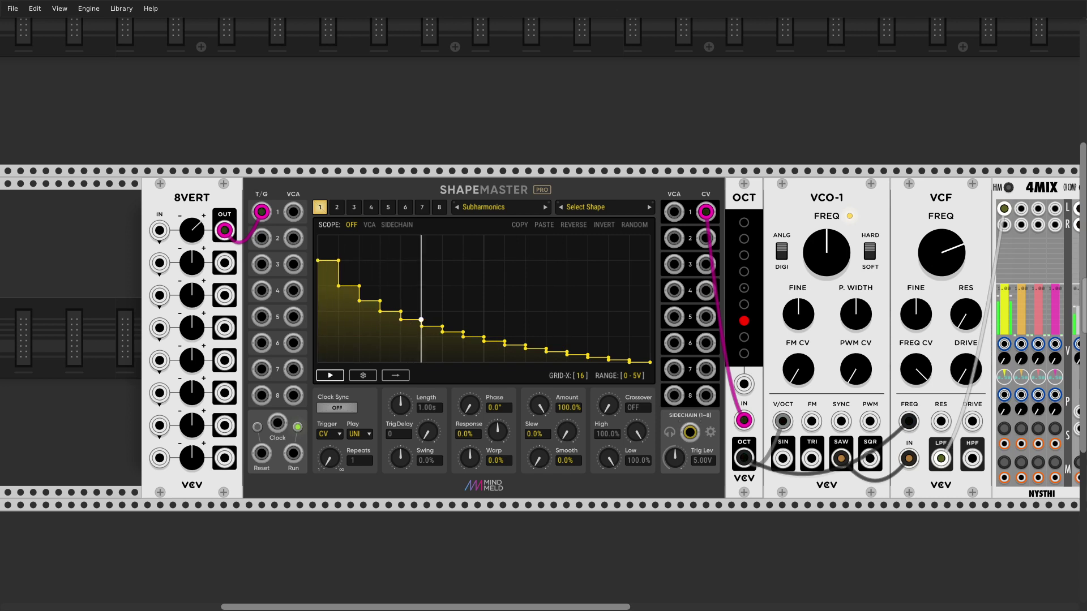
{"action": "left_click", "coordinate": [458, 208]}
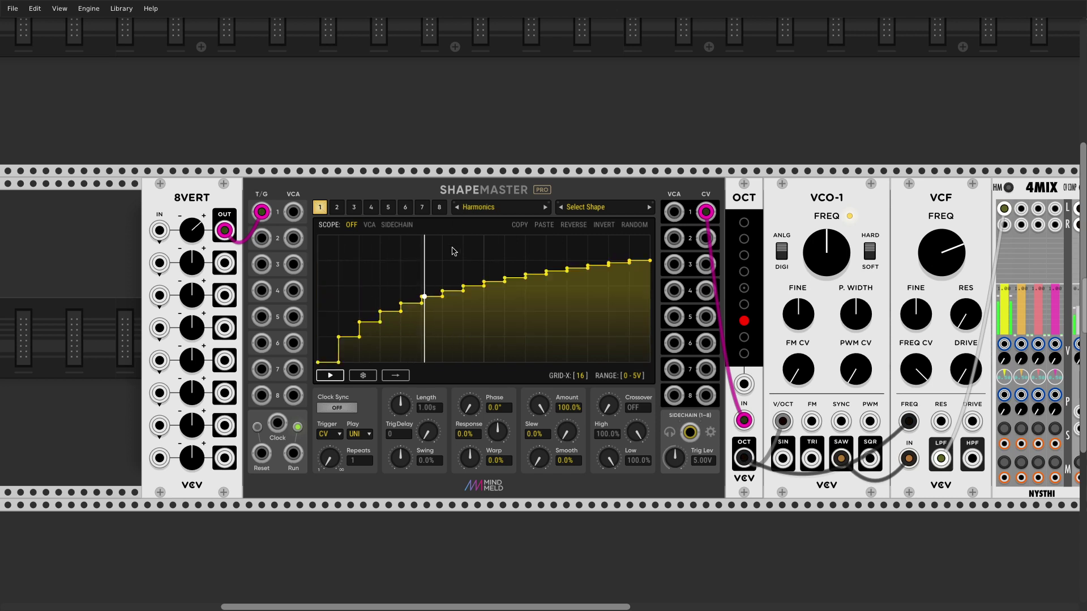
{"action": "left_click", "coordinate": [505, 210]}
{"action": "mouse_move", "coordinate": [543, 243]}
{"action": "mouse_move", "coordinate": [645, 267]}
{"action": "mouse_move", "coordinate": [728, 292]}
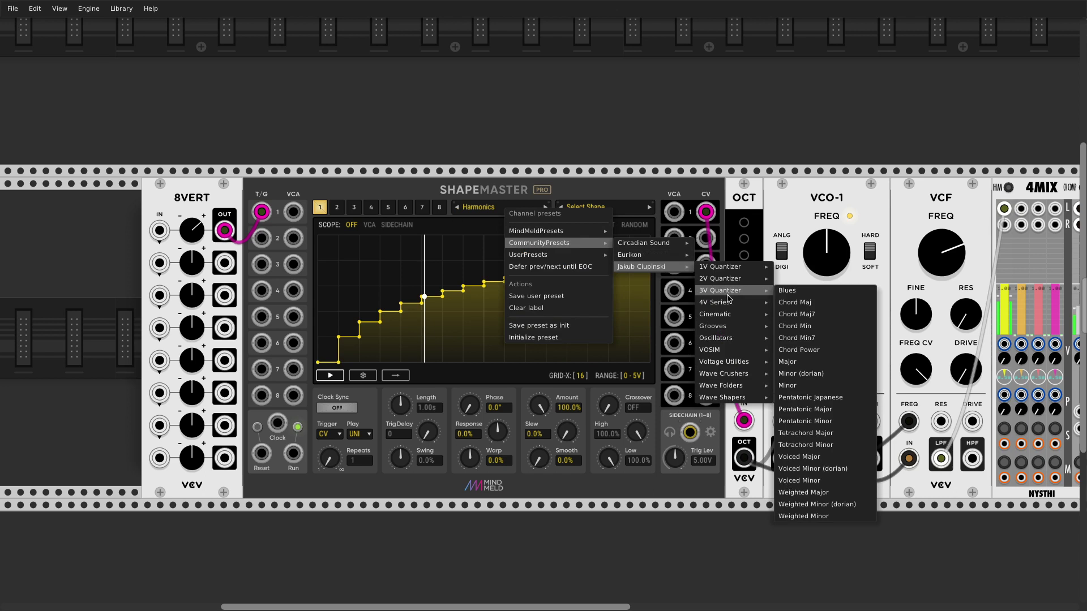
{"action": "left_click", "coordinate": [648, 201]}
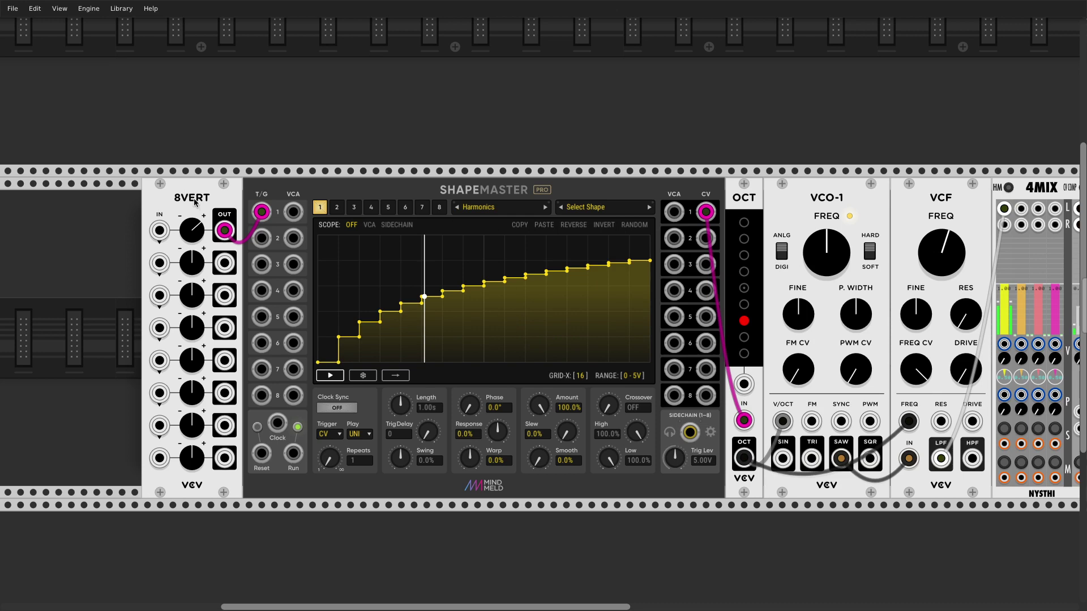
Delete the 8VERT module and turn channel 2's triangle into a rising ramp by moving its peak node to the end
{"action": "key", "text": "Delete"}
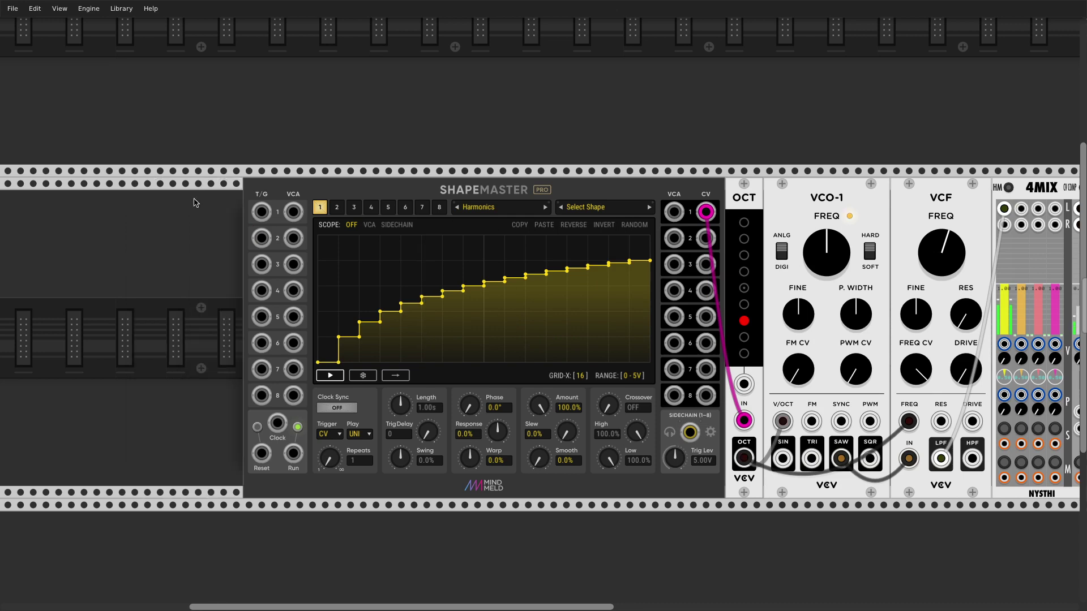
{"action": "left_click", "coordinate": [336, 208]}
{"action": "left_click", "coordinate": [320, 207]}
{"action": "left_click", "coordinate": [335, 209]}
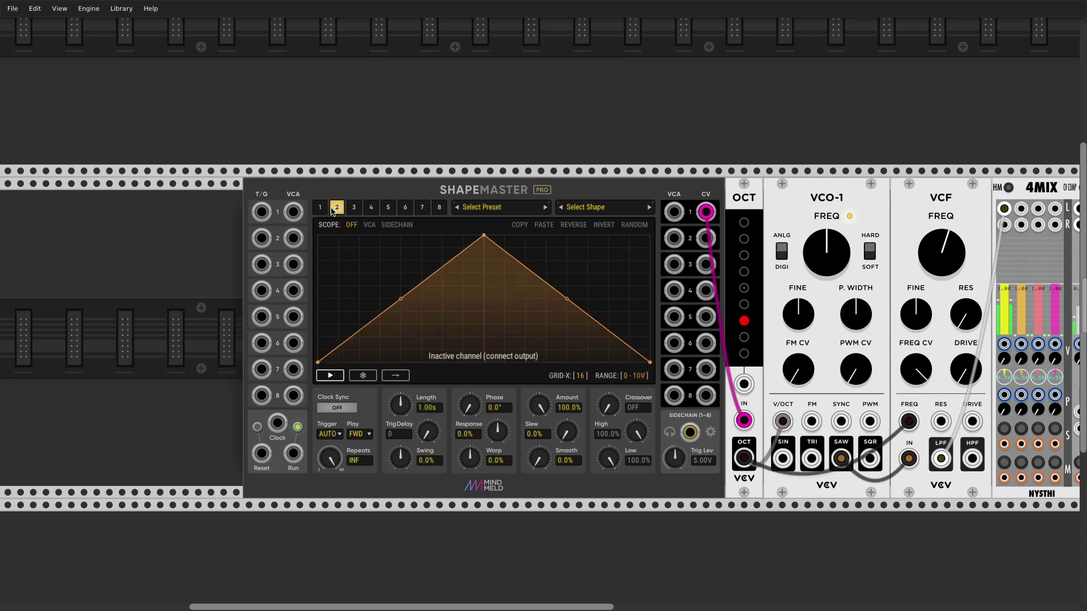
{"action": "left_click_drag", "start_coordinate": [484, 235], "coordinate": [690, 219]}
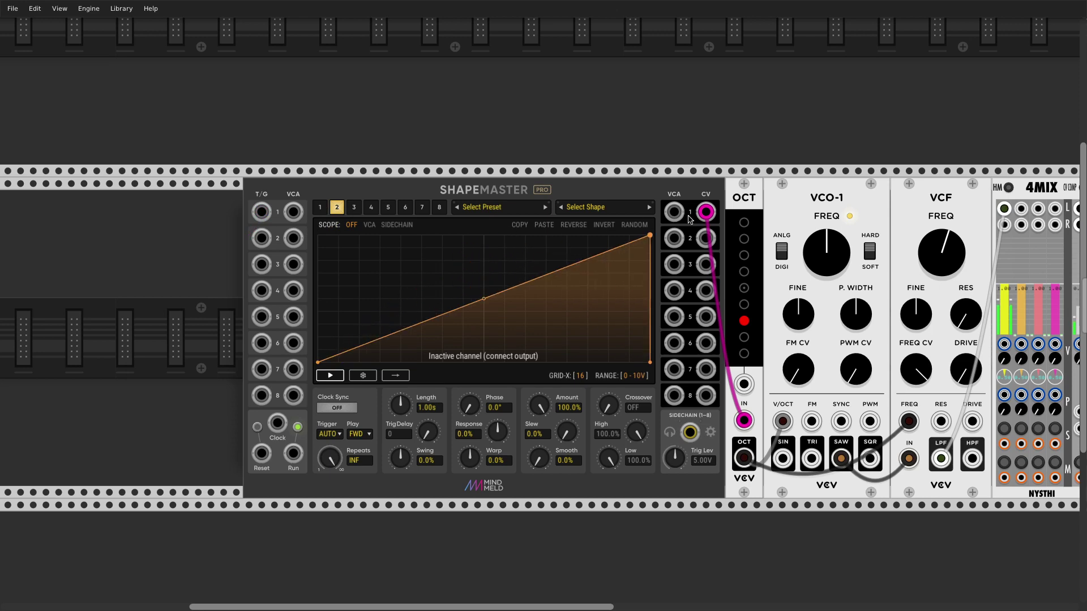
Decouple channel 2's first and last nodes
{"action": "right_click", "coordinate": [338, 208]}
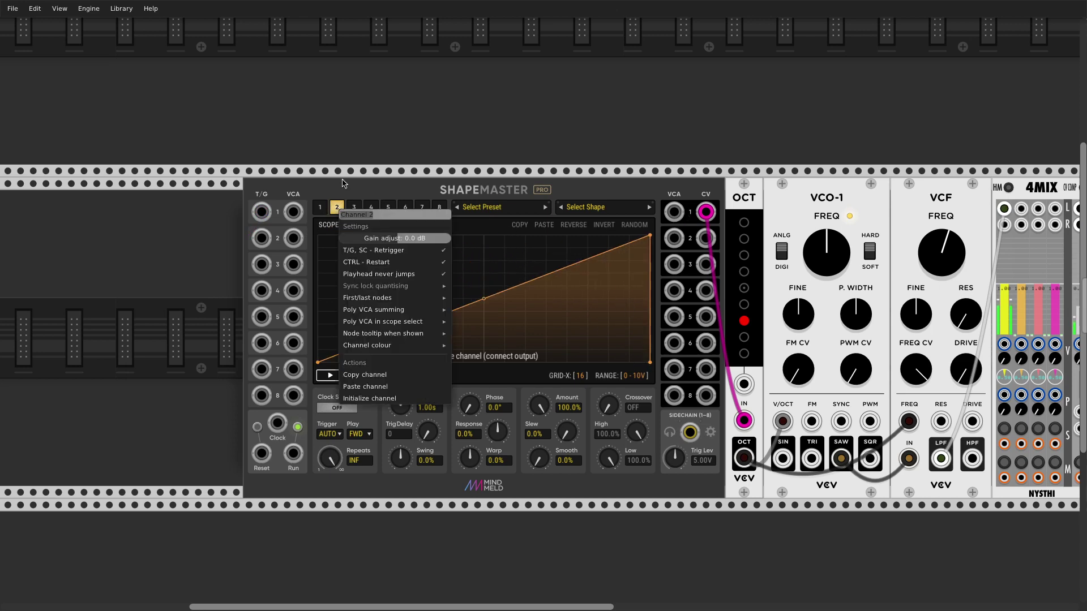
{"action": "left_click", "coordinate": [365, 185]}
{"action": "right_click", "coordinate": [343, 211]}
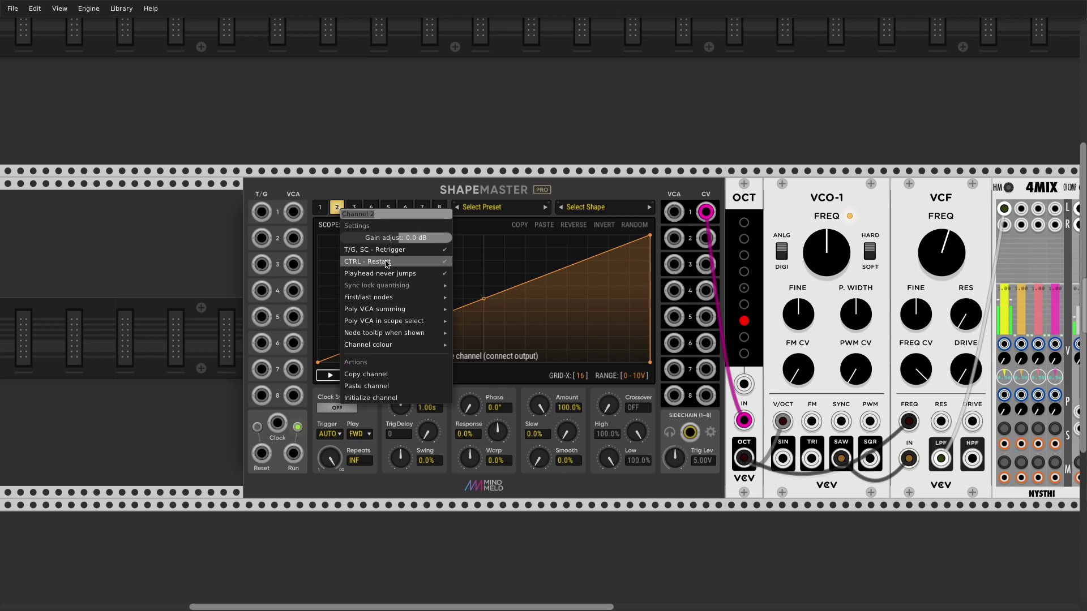
{"action": "mouse_move", "coordinate": [396, 299]}
{"action": "left_click", "coordinate": [477, 309]}
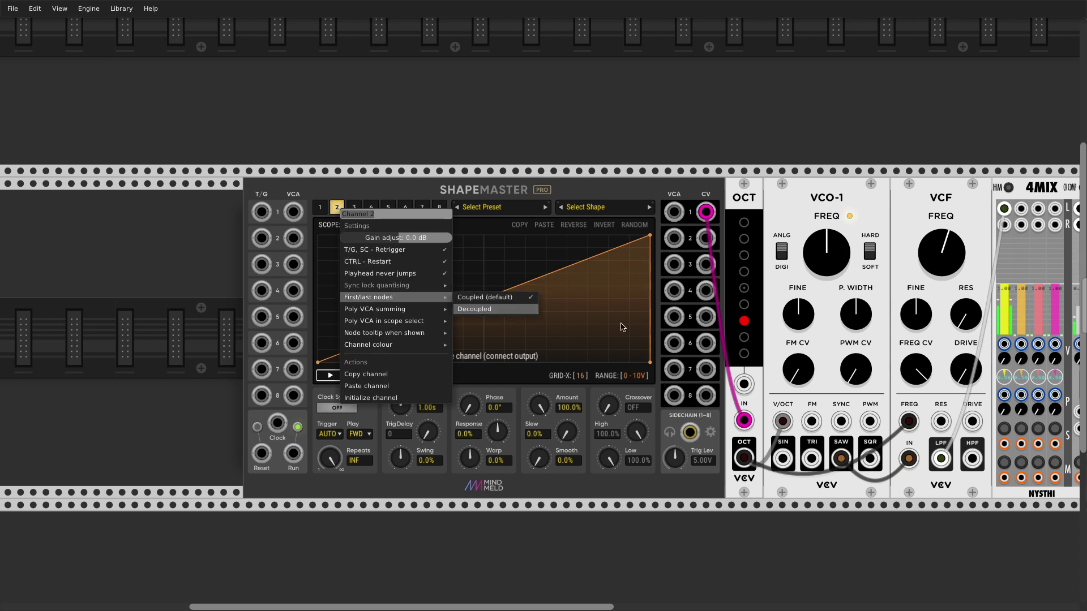
Finish channel 2's ramp with its last node at the maximum level and patch its CV output into channel 1's T/G input
{"action": "double_click", "coordinate": [649, 235]}
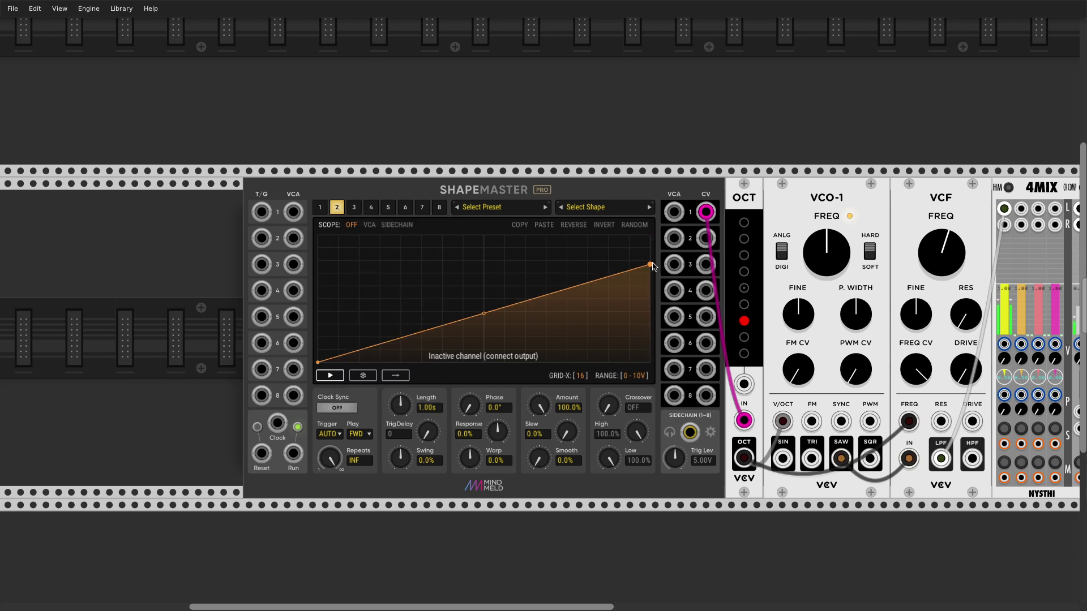
{"action": "left_click_drag", "start_coordinate": [650, 264], "coordinate": [259, 222]}
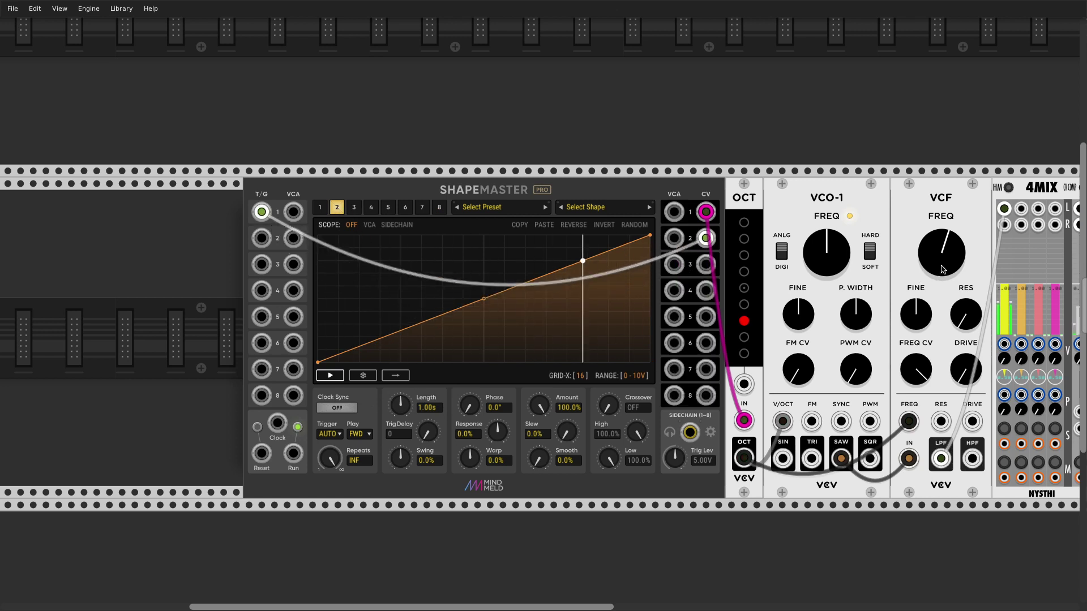
Set channel 2's Length to 3.22 s and check how its ramp plays through channel 1
{"action": "left_click_drag", "start_coordinate": [400, 404], "coordinate": [400, 390]}
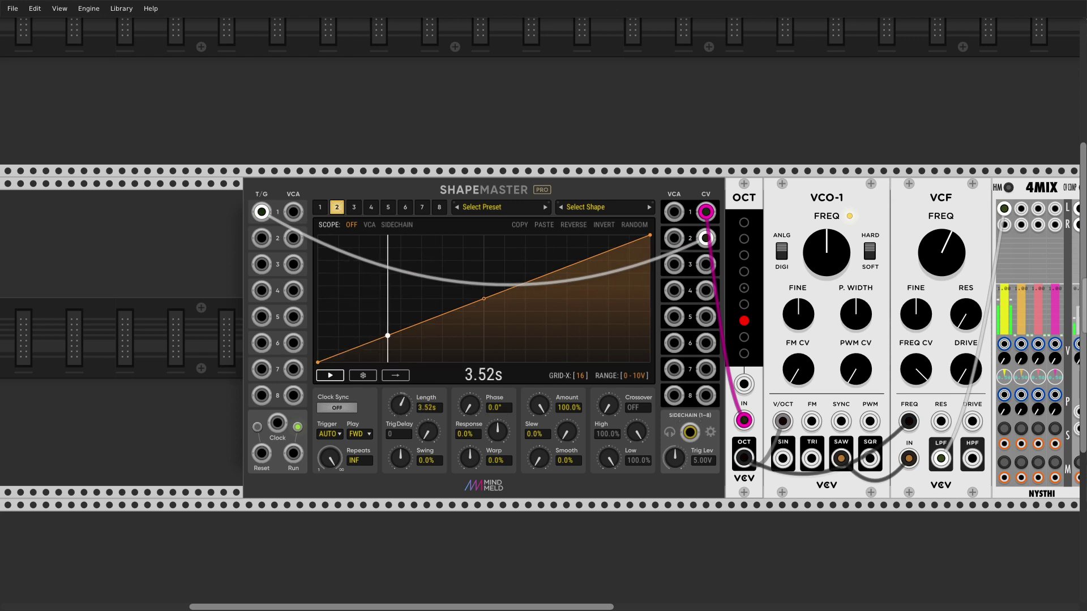
{"action": "left_click", "coordinate": [320, 208]}
{"action": "left_click", "coordinate": [338, 209]}
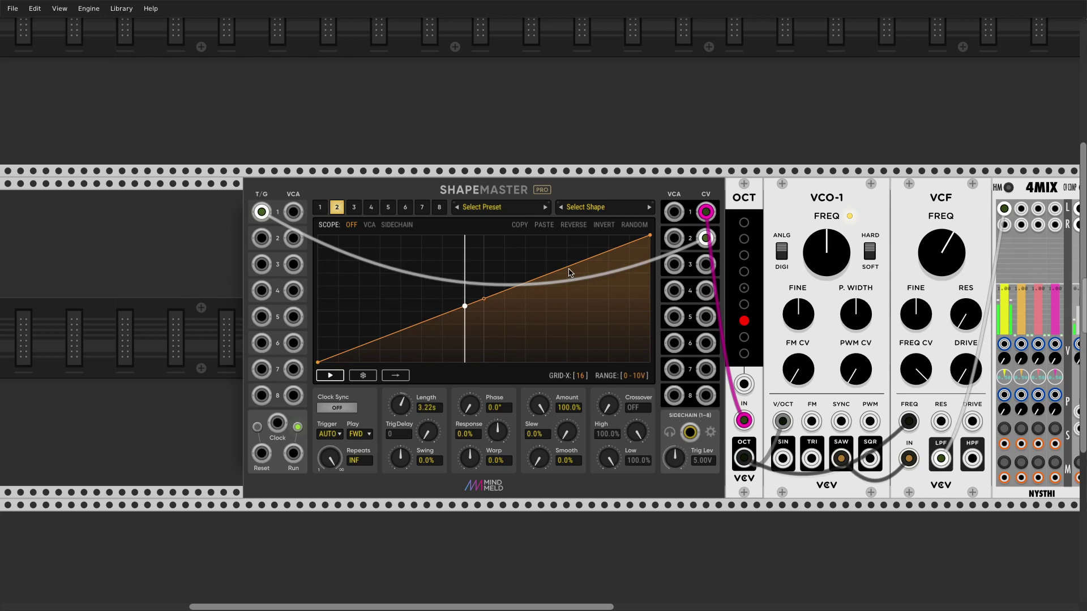
On channel 1, raise the Harmonics shape's fifth step to the last step's level and lower the fifteenth to the fourth step's level
{"action": "left_click", "coordinate": [318, 207]}
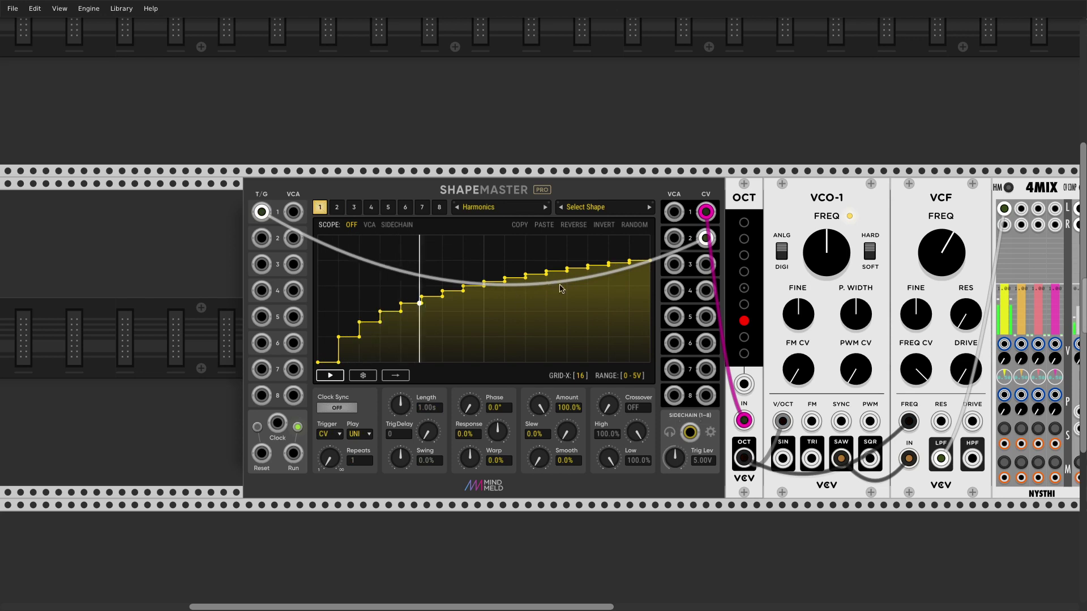
{"action": "scroll", "coordinate": [540, 287], "scroll_direction": "up", "scroll_amount": 3}
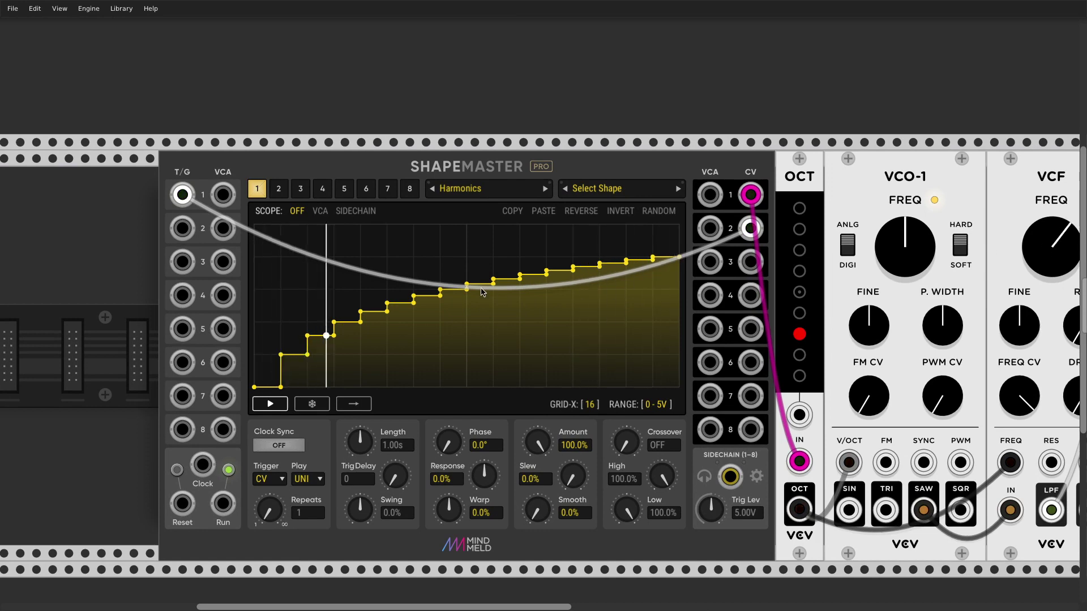
{"action": "left_click", "coordinate": [369, 262], "text": "shift"}
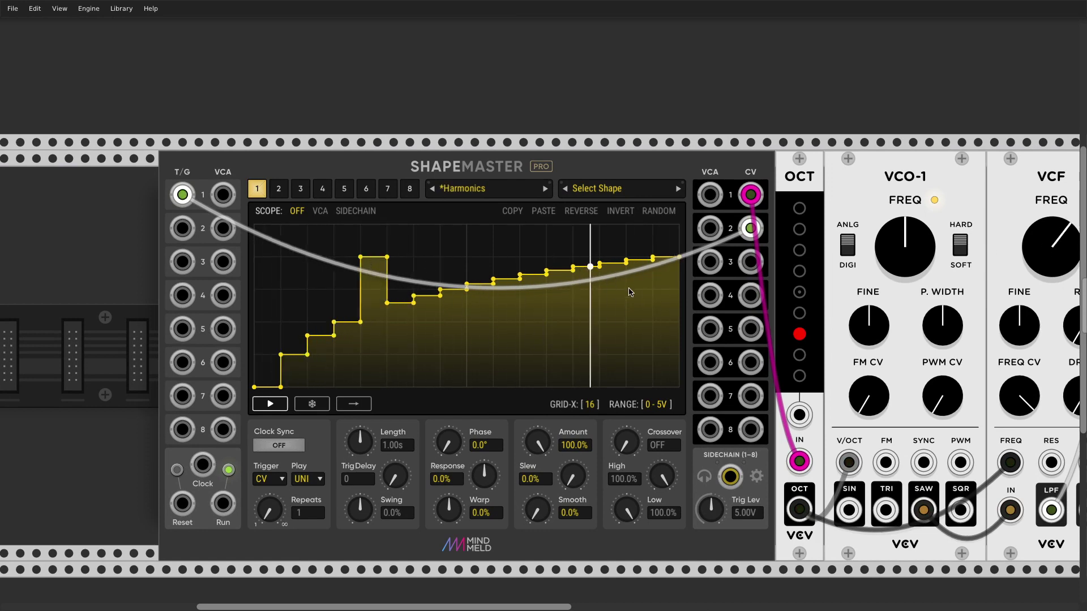
{"action": "left_click", "coordinate": [639, 322]}
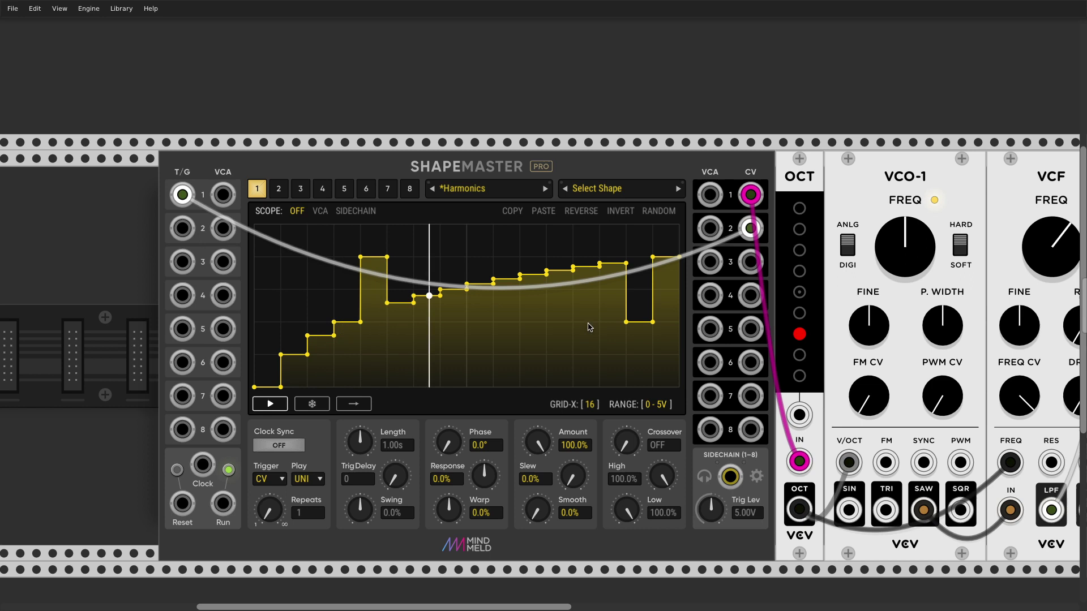
Lower the Harmonics shape's thirteenth step to the second step's level and its tenth step to the fourth step's level
{"action": "left_click", "coordinate": [586, 322]}
{"action": "left_click", "coordinate": [560, 354], "text": "shift"}
{"action": "left_click", "coordinate": [588, 354], "text": "shift"}
{"action": "key", "text": "ctrl+z"}
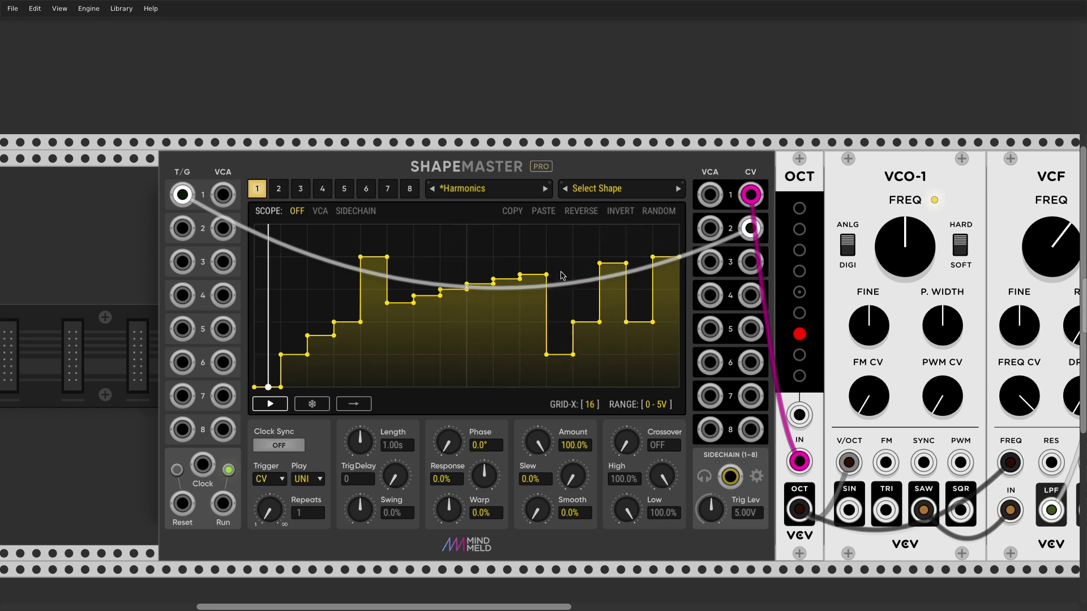
{"action": "key", "text": "ctrl+z"}
{"action": "left_click", "coordinate": [574, 352]}
{"action": "left_click", "coordinate": [514, 321]}
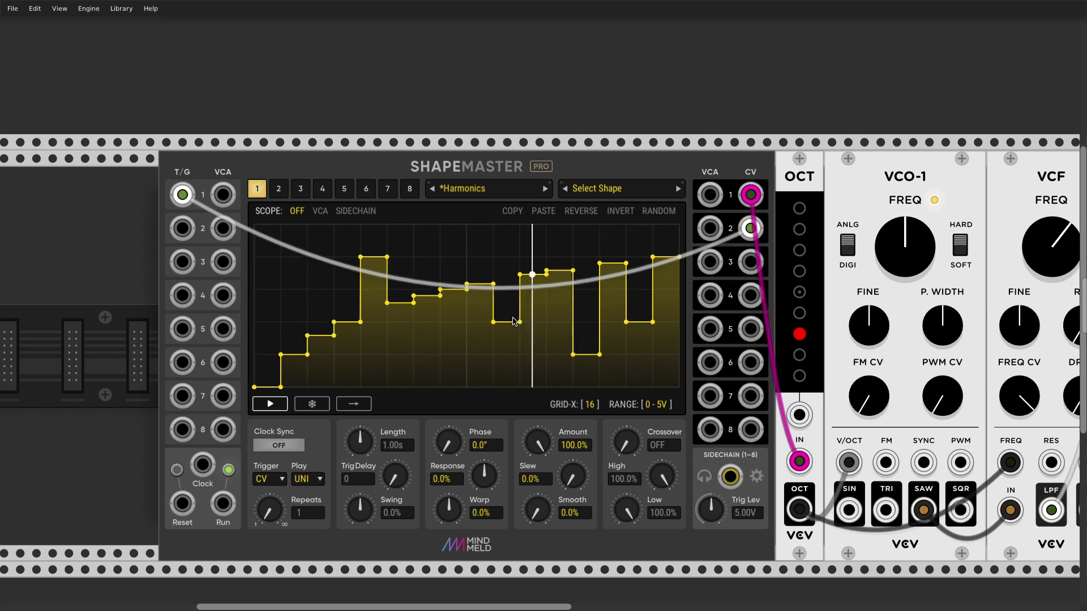
Set channel 2's Length to 2.25 s and check how it drives the edited steps on channel 1
{"action": "scroll", "coordinate": [455, 271], "scroll_direction": "down", "scroll_amount": 2}
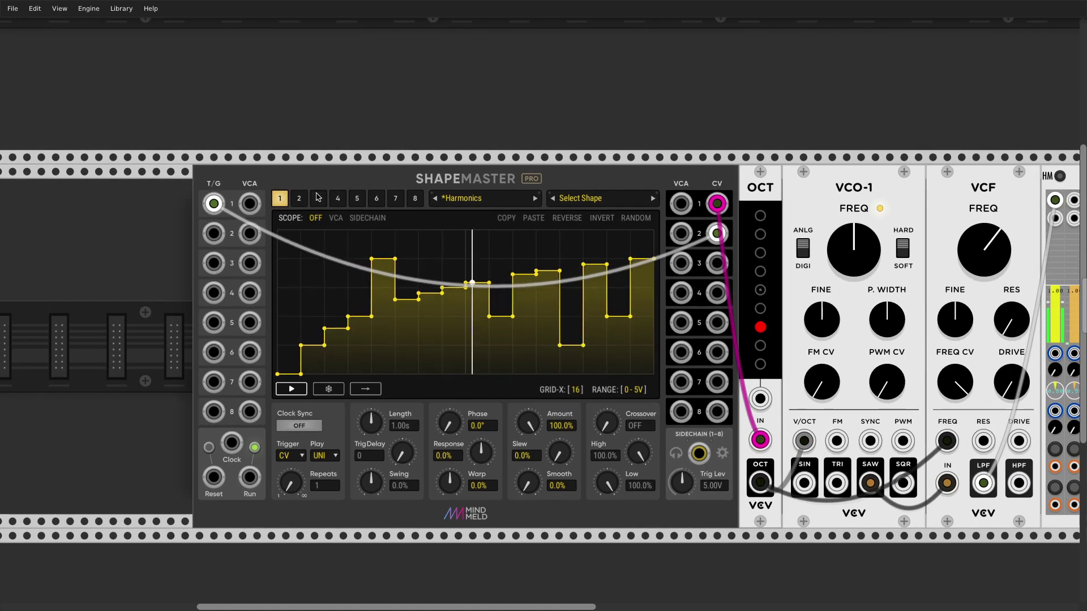
{"action": "left_click", "coordinate": [299, 198]}
{"action": "left_click_drag", "start_coordinate": [394, 427], "coordinate": [394, 447]}
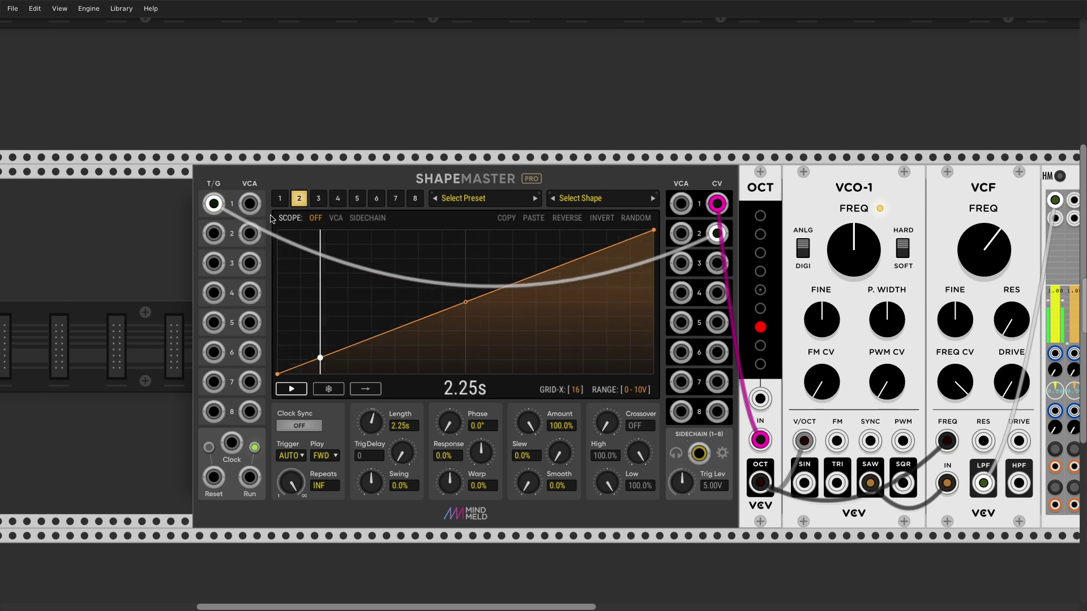
{"action": "left_click", "coordinate": [280, 198]}
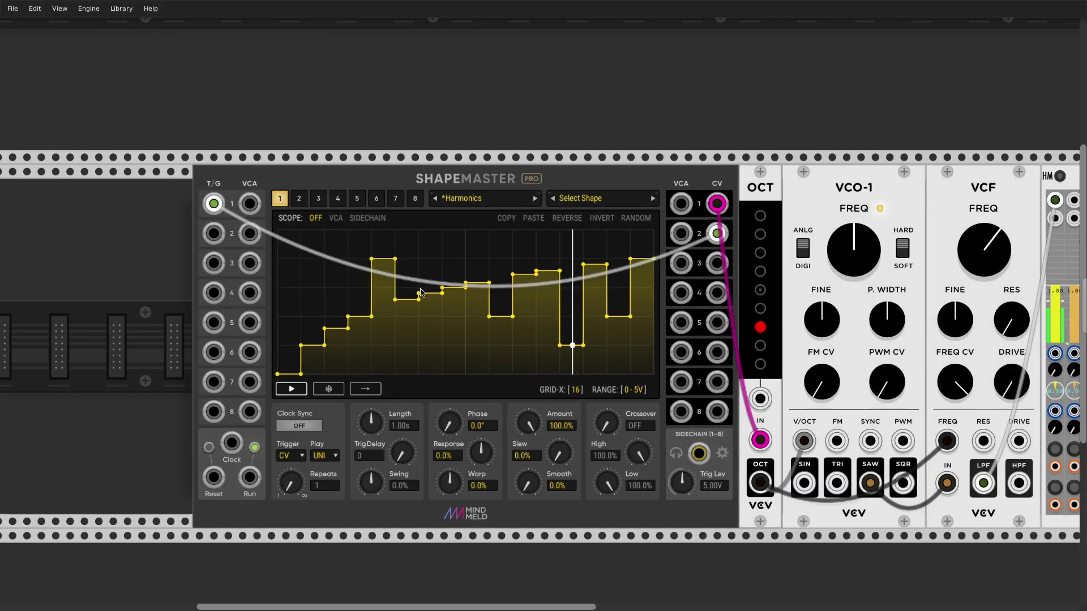
Change channel 2's ramp segment to S-Shape and bend it slightly by lowering its control point
{"action": "left_click", "coordinate": [298, 200]}
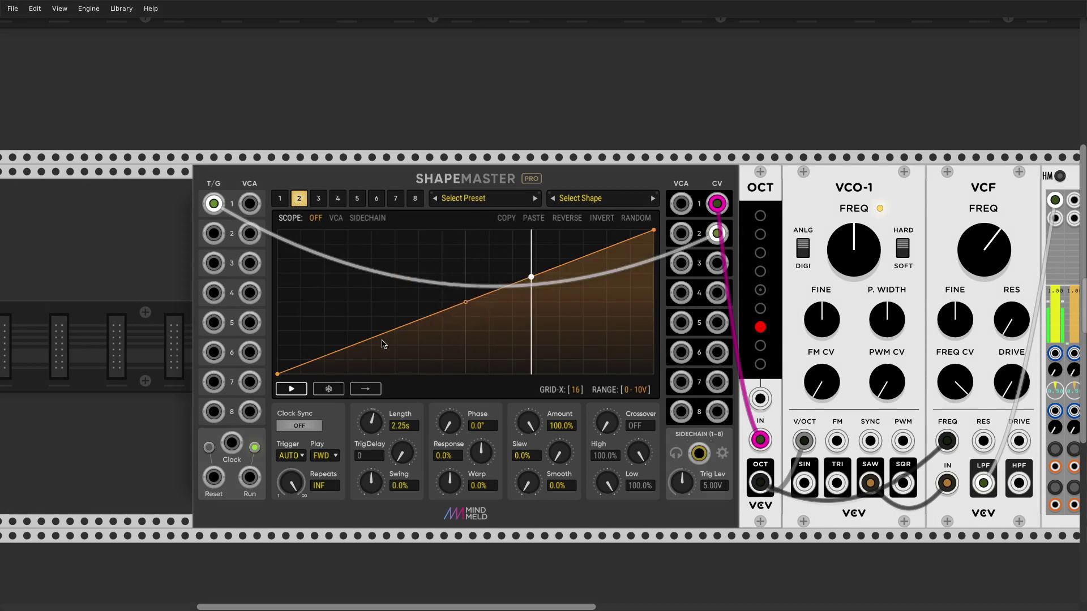
{"action": "right_click", "coordinate": [466, 303]}
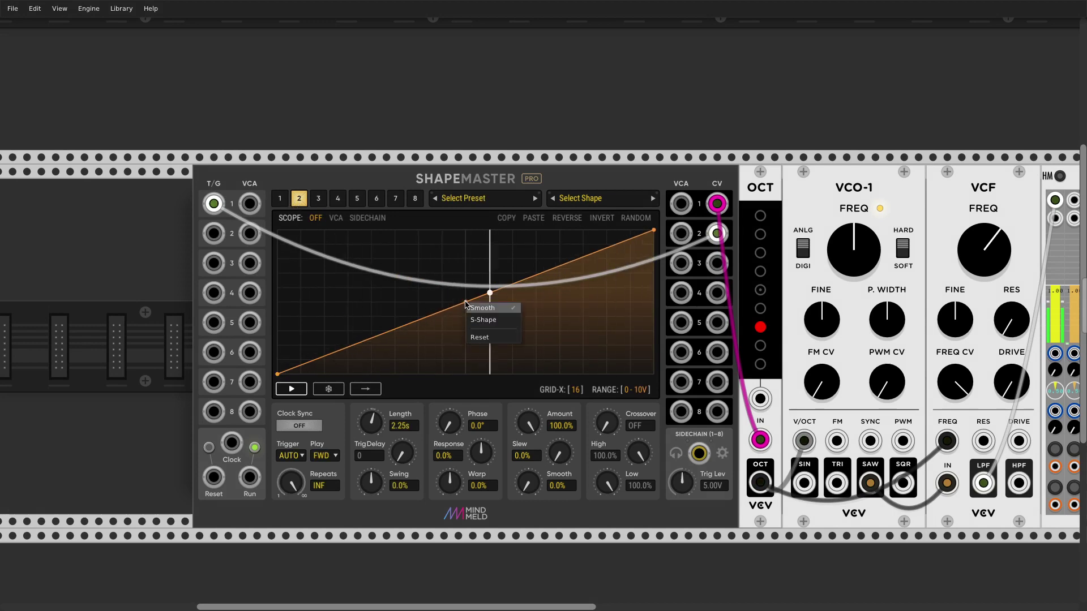
{"action": "left_click", "coordinate": [506, 320]}
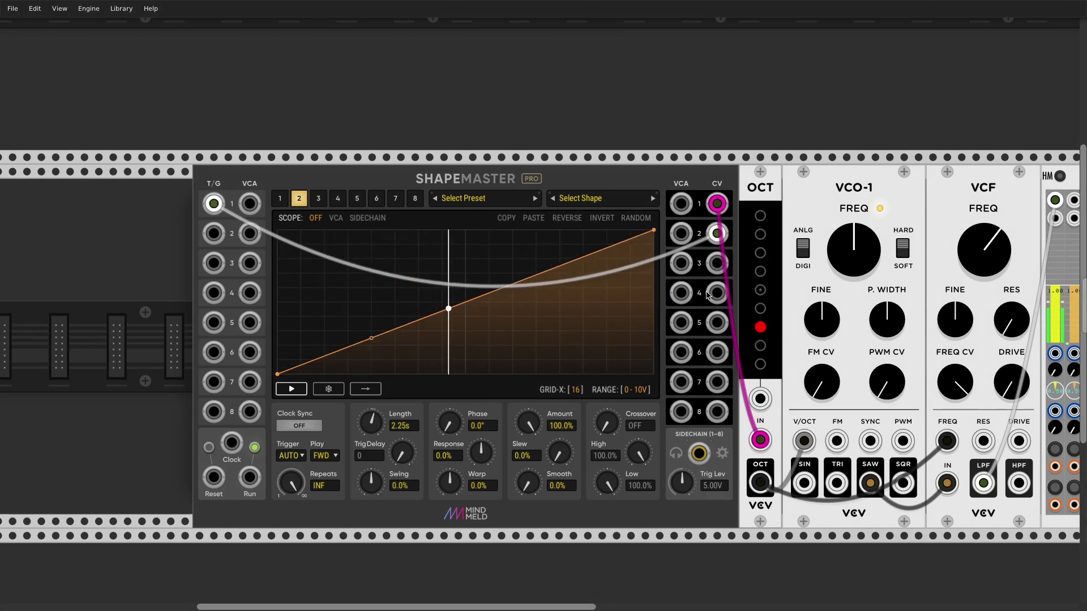
{"action": "left_click_drag", "start_coordinate": [371, 339], "coordinate": [371, 346]}
Add three nodes to channel 2's curve to form a sharp dip about 70% along, and move the node before it back to about 60%
{"action": "scroll", "coordinate": [570, 291], "scroll_direction": "up", "scroll_amount": 4}
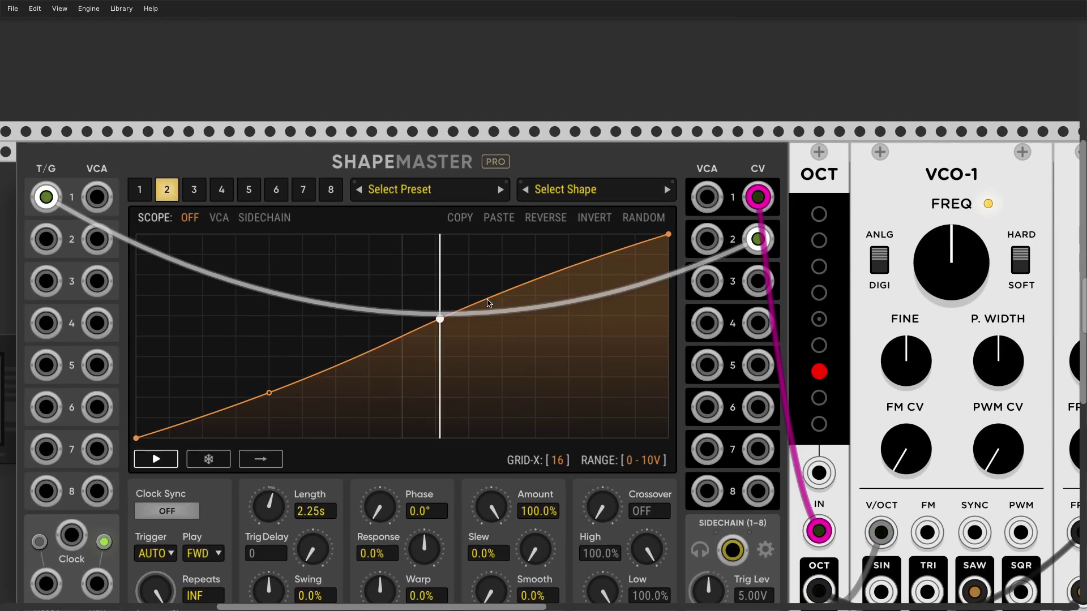
{"action": "double_click", "coordinate": [525, 277]}
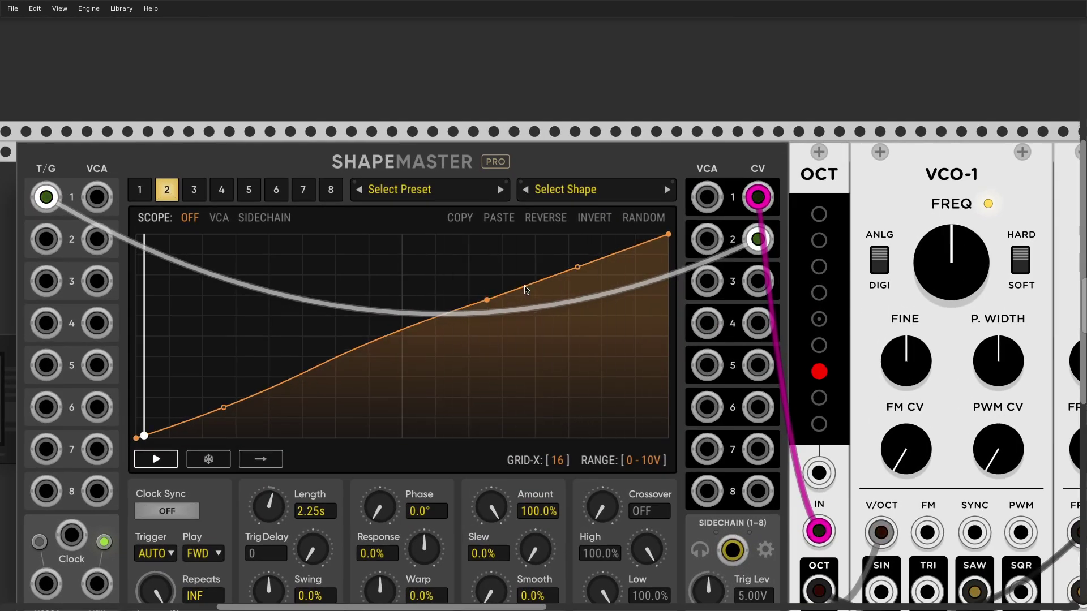
{"action": "double_click", "coordinate": [525, 287]}
{"action": "left_click_drag", "start_coordinate": [506, 295], "coordinate": [515, 410]}
{"action": "double_click", "coordinate": [513, 299]}
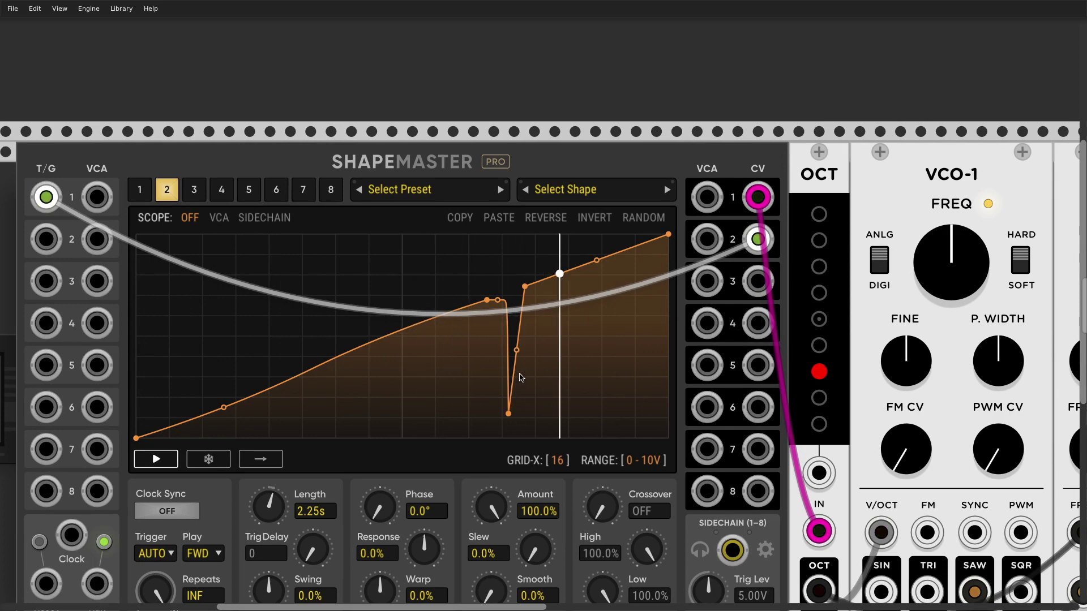
{"action": "left_click_drag", "start_coordinate": [516, 350], "coordinate": [516, 366]}
{"action": "left_click_drag", "start_coordinate": [485, 300], "coordinate": [452, 303]}
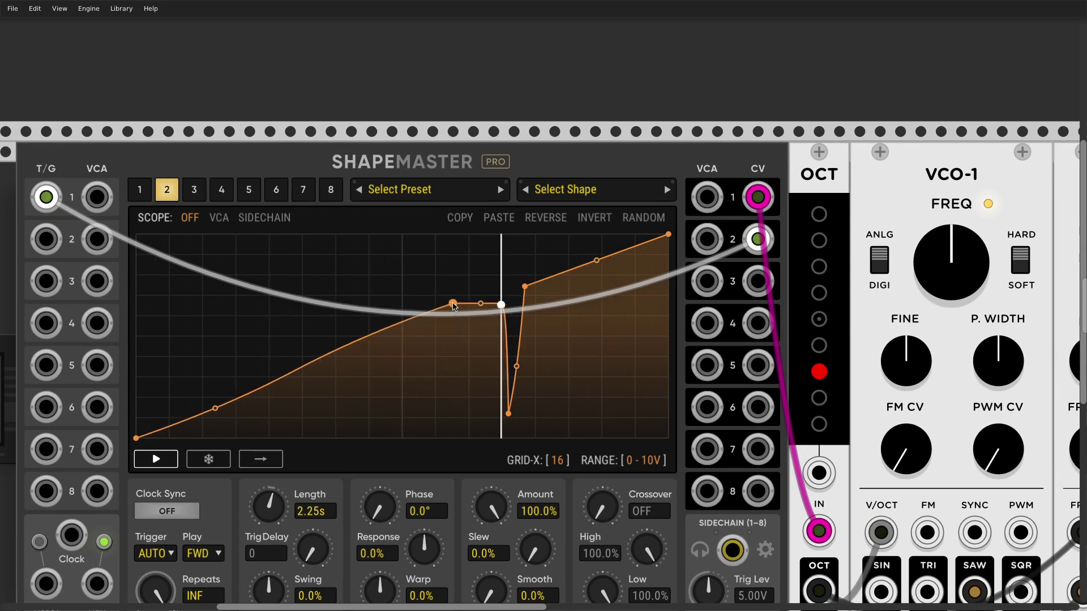
Slow channel 2's curve down by setting its Length to 14.0 s
{"action": "scroll", "coordinate": [432, 422], "scroll_direction": "down", "scroll_amount": 2}
{"action": "scroll", "coordinate": [425, 425], "scroll_direction": "down", "scroll_amount": 2}
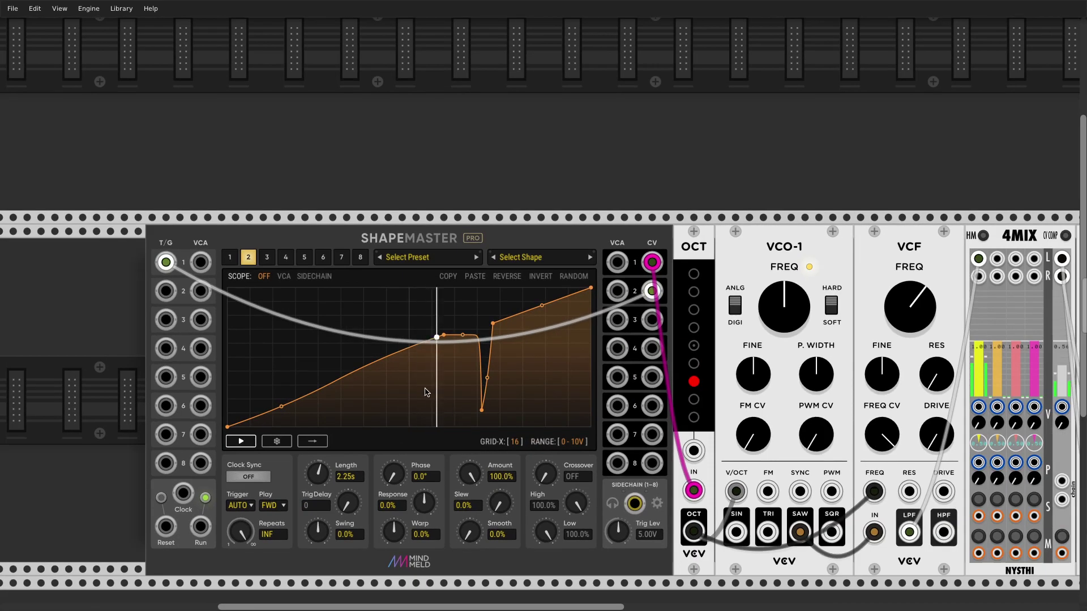
{"action": "left_click_drag", "start_coordinate": [317, 490], "coordinate": [320, 481]}
{"action": "scroll", "coordinate": [326, 463], "scroll_direction": "down", "scroll_amount": 2}
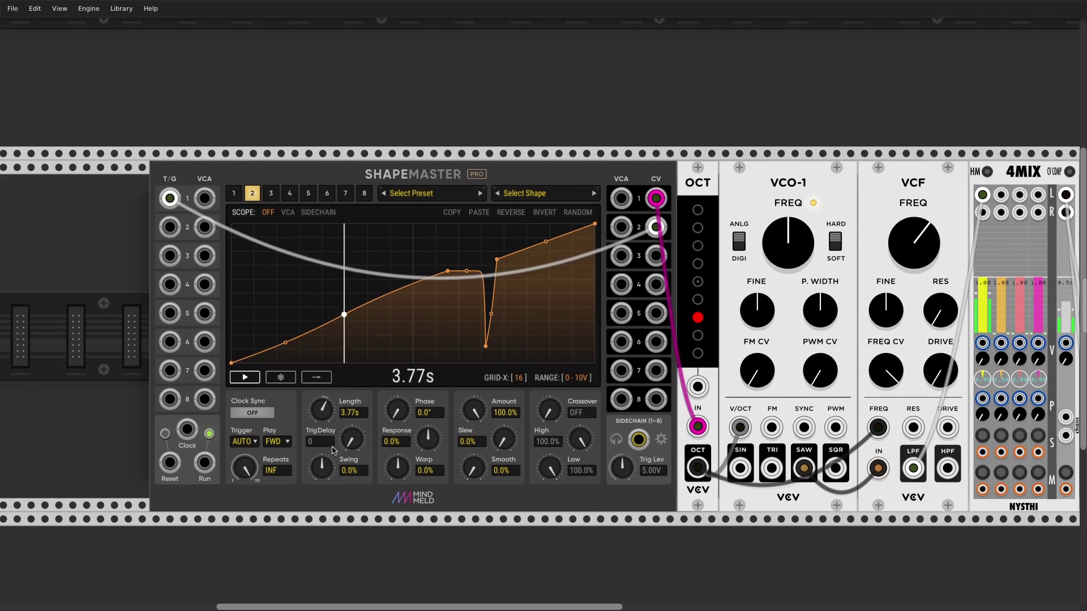
{"action": "scroll", "coordinate": [329, 459], "scroll_direction": "up", "scroll_amount": 1}
{"action": "left_click_drag", "start_coordinate": [323, 417], "coordinate": [361, 417]}
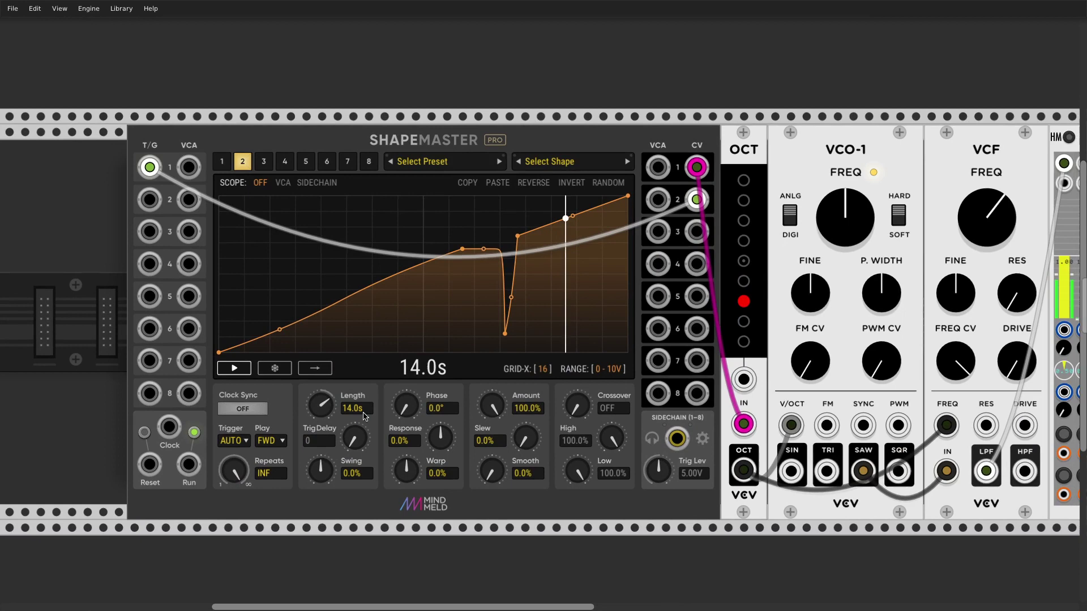
Show channel 1 and examine how channel 2's slow dipping curve moves through the edited Harmonics steps
{"action": "scroll", "coordinate": [361, 418], "scroll_direction": "down", "scroll_amount": 2}
{"action": "scroll", "coordinate": [340, 323], "scroll_direction": "left", "scroll_amount": 1}
{"action": "left_click", "coordinate": [282, 213]}
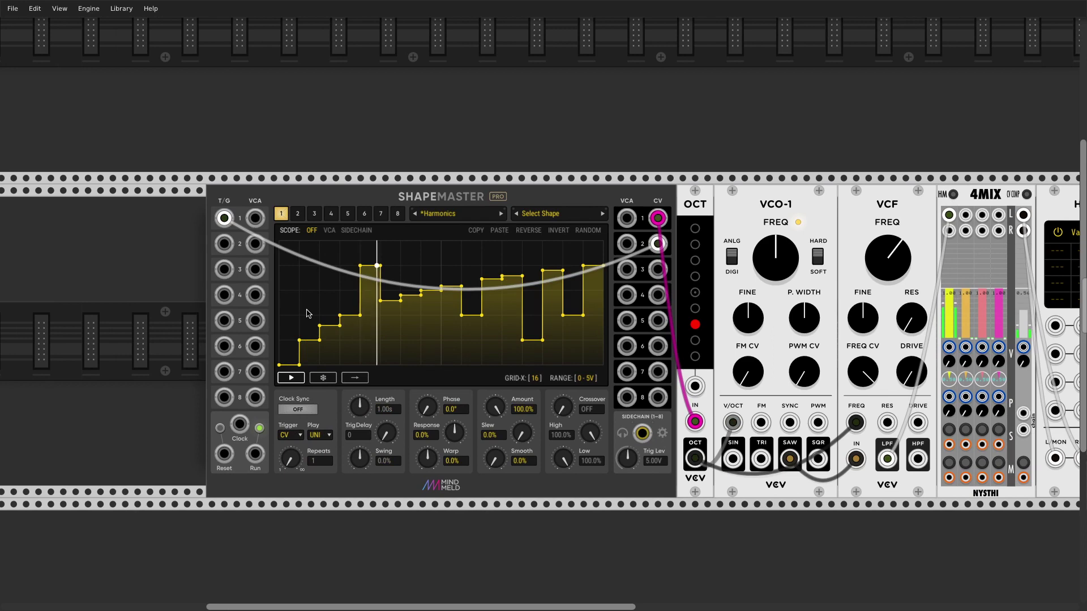
{"action": "scroll", "coordinate": [308, 313], "scroll_direction": "right", "scroll_amount": 1}
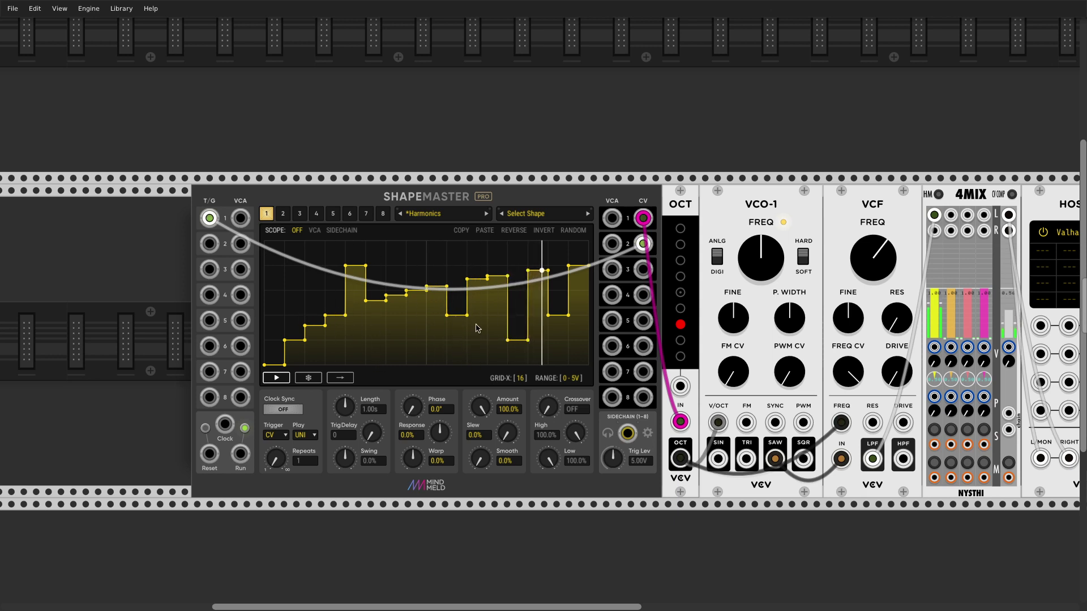
{"action": "scroll", "coordinate": [465, 306], "scroll_direction": "right", "scroll_amount": 2}
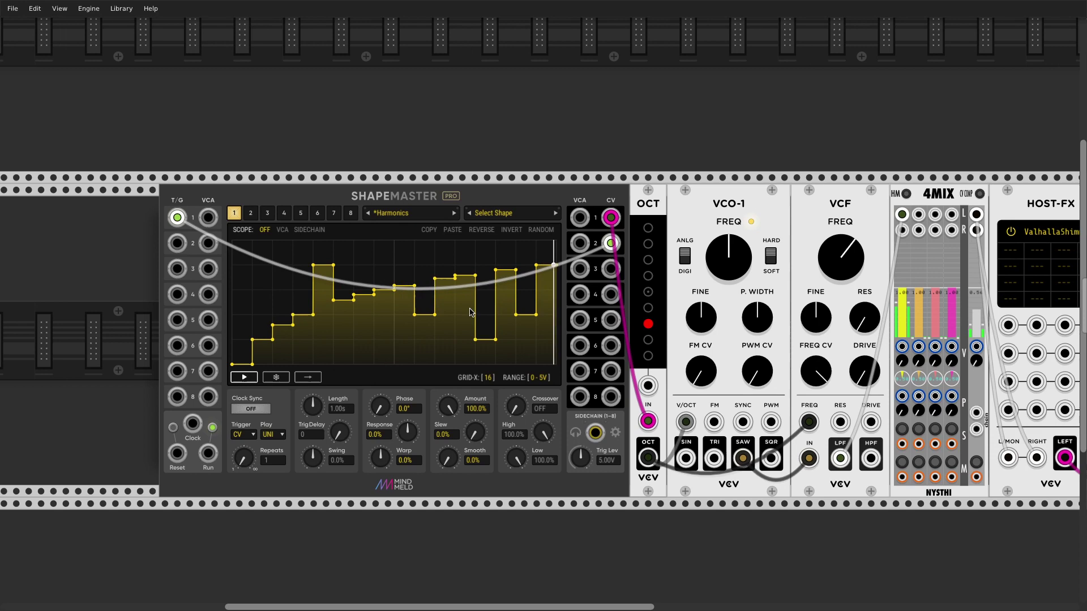
{"action": "scroll", "coordinate": [471, 312], "scroll_direction": "right", "scroll_amount": 3}
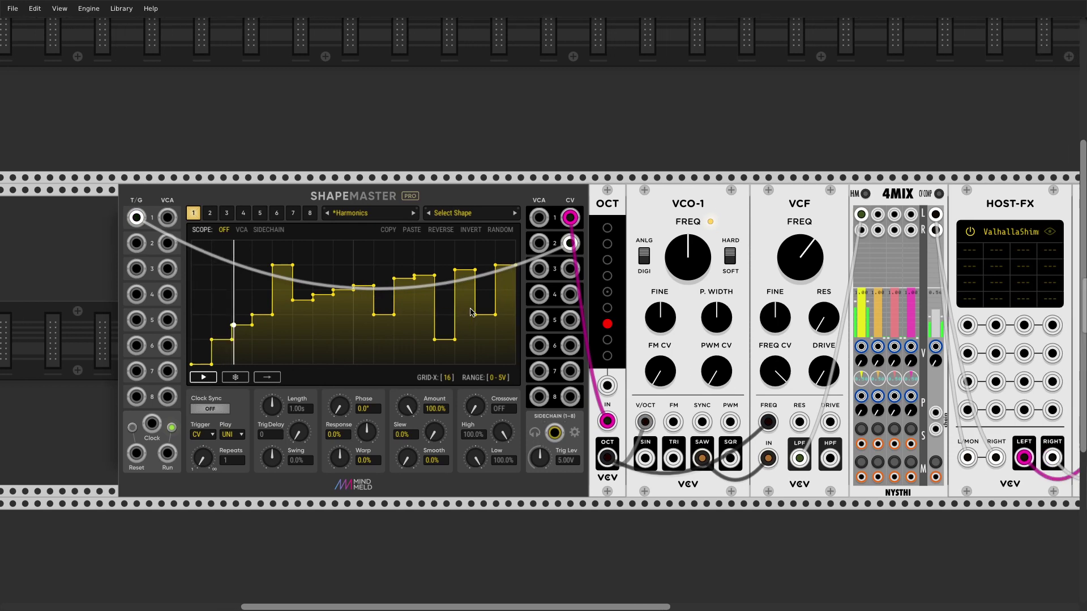